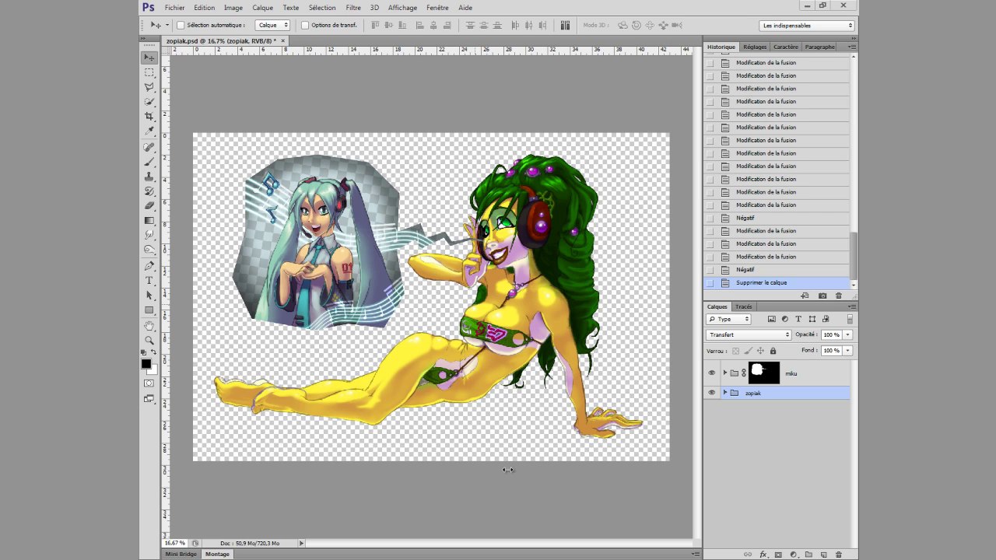
Step: Create Calque 16 beneath the zopiak group, briefly expanding the group to check its layers
click(824, 554)
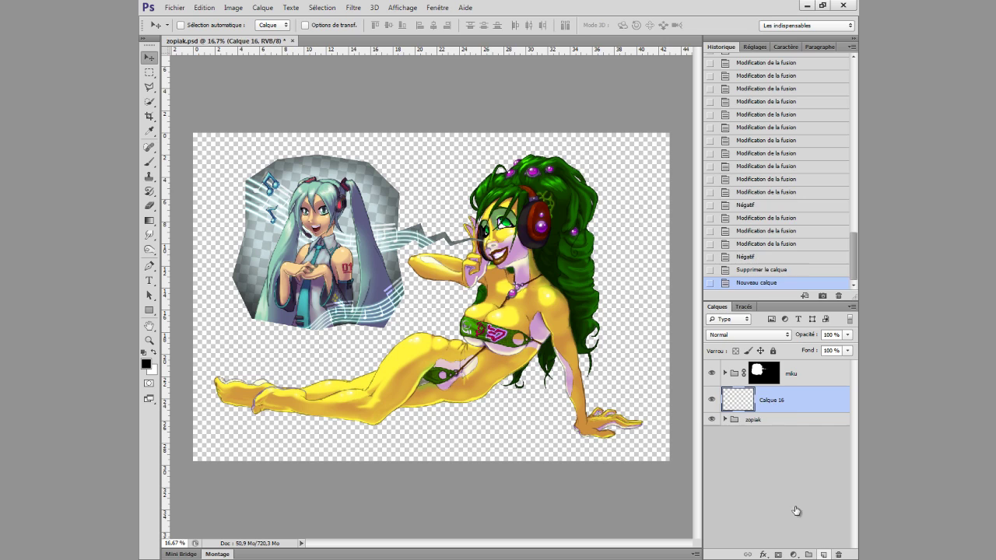
drag(793, 402, 828, 436)
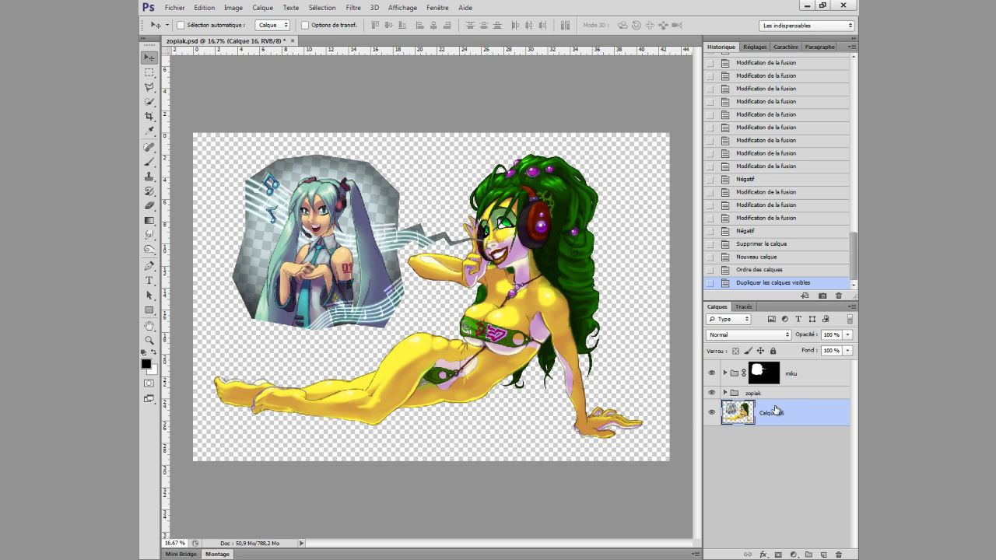
click(724, 393)
scroll(756, 466, down, 3)
scroll(756, 466, up, 3)
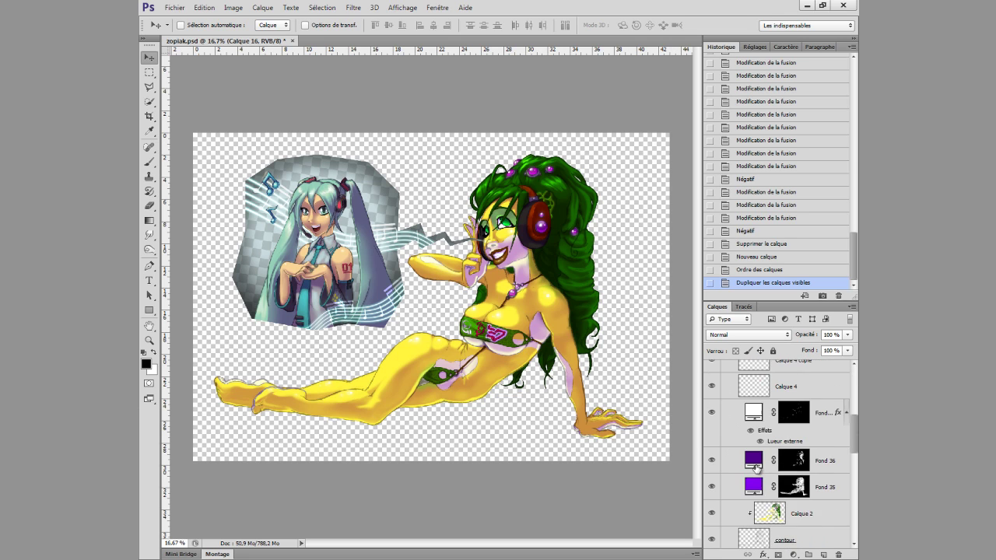
scroll(746, 435, up, 2)
click(724, 392)
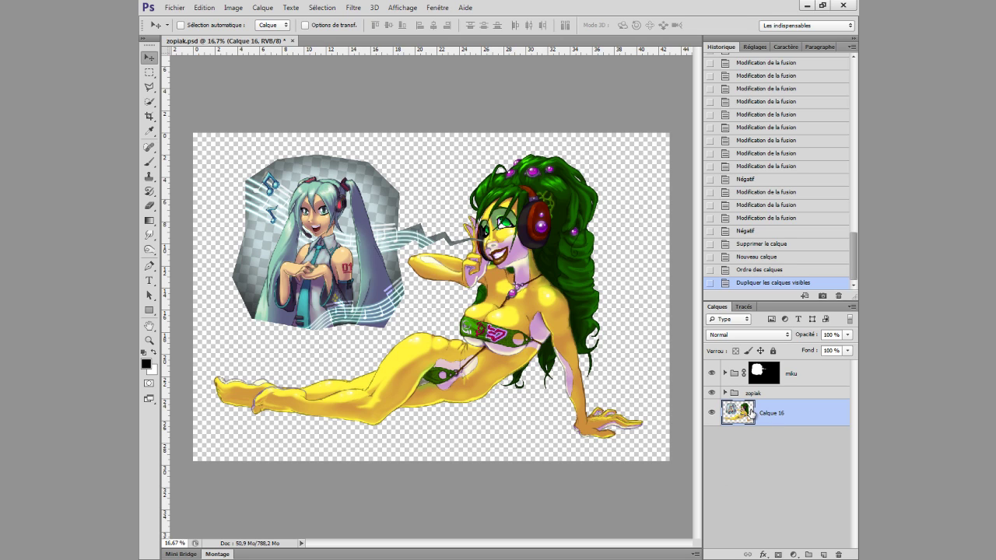
Step: Hide the mku and zopiak groups, undo a stray move, and invert Calque 16 twice
drag(711, 393, 710, 373)
mouse_move(519, 334)
mouse_down()
mouse_move(571, 355)
mouse_move(588, 325)
mouse_up()
key(ctrl+z)
key(ctrl+i)
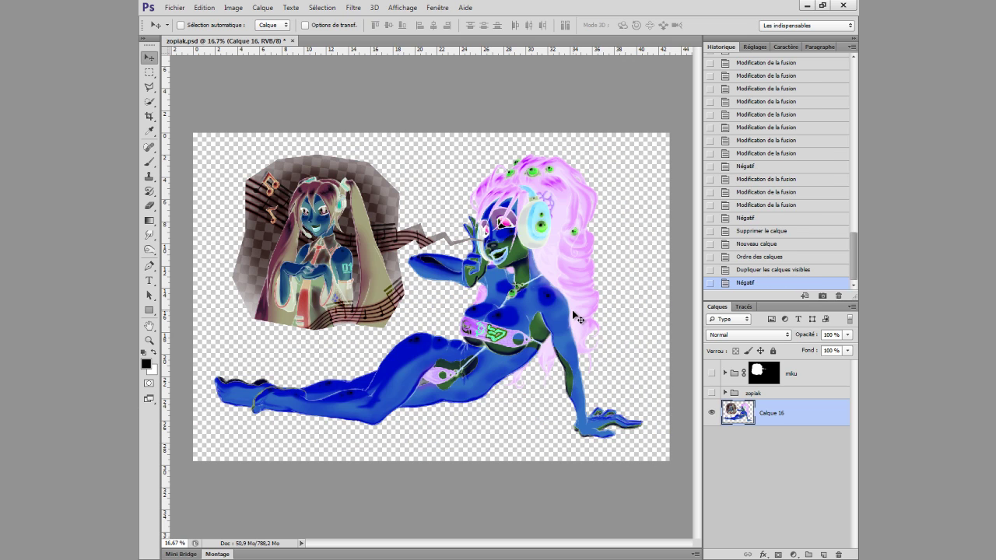
key(ctrl+i)
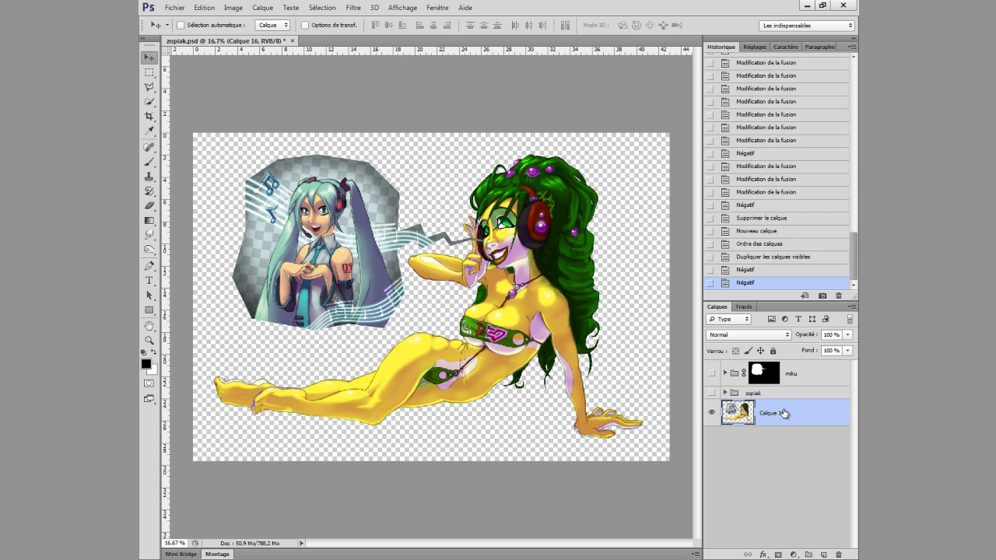
click(354, 8)
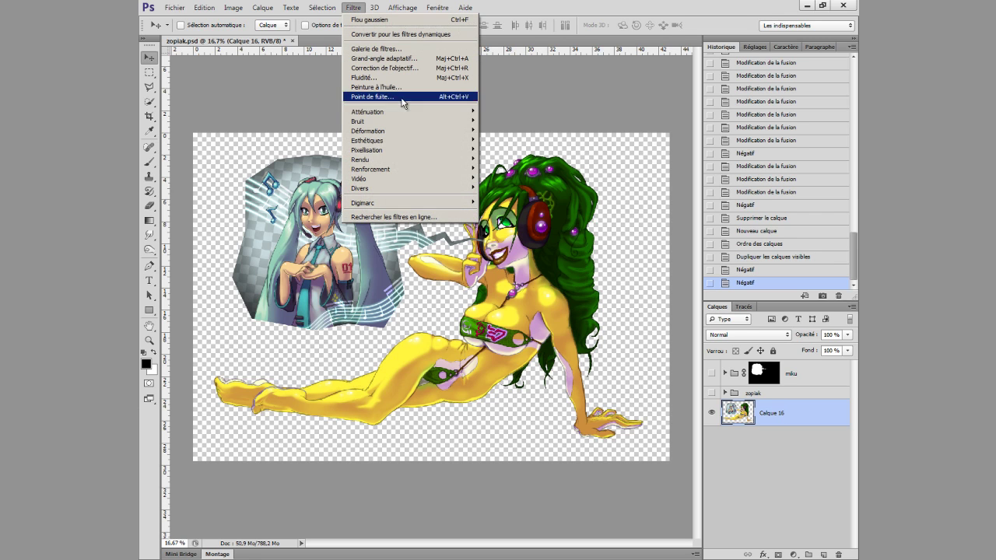
Step: Apply a Flou gaussien with a 163,2-pixel radius to Calque 16
mouse_move(367, 112)
click(543, 192)
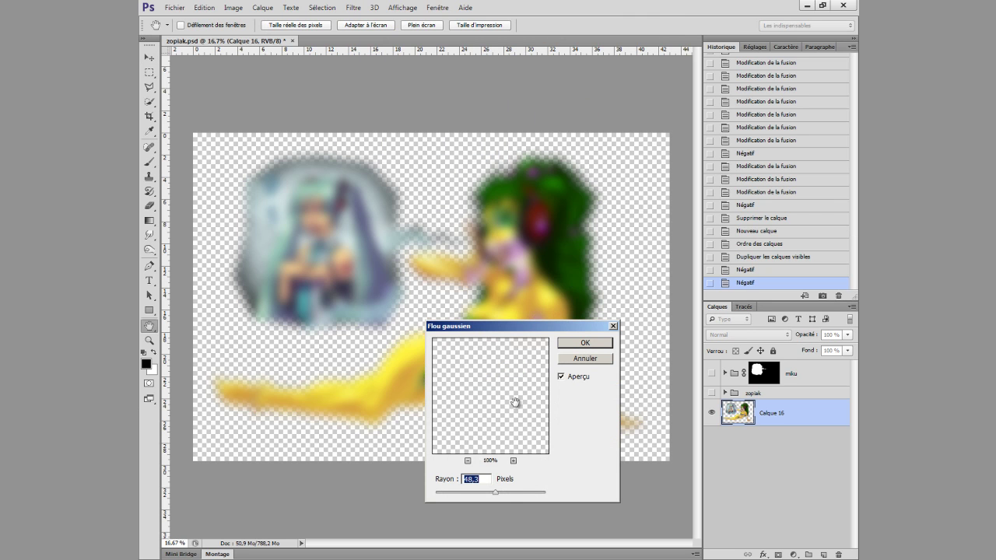
click(521, 496)
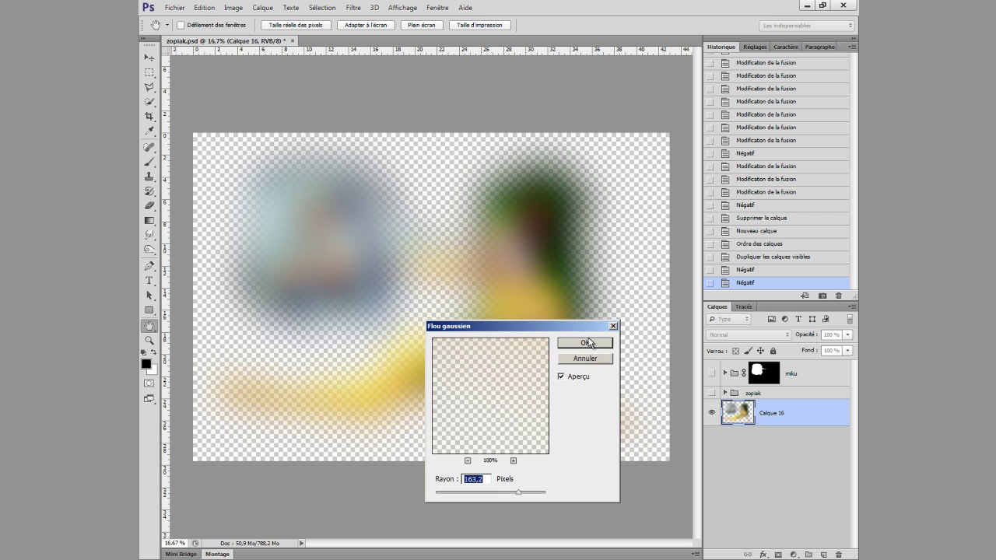
drag(558, 325, 581, 341)
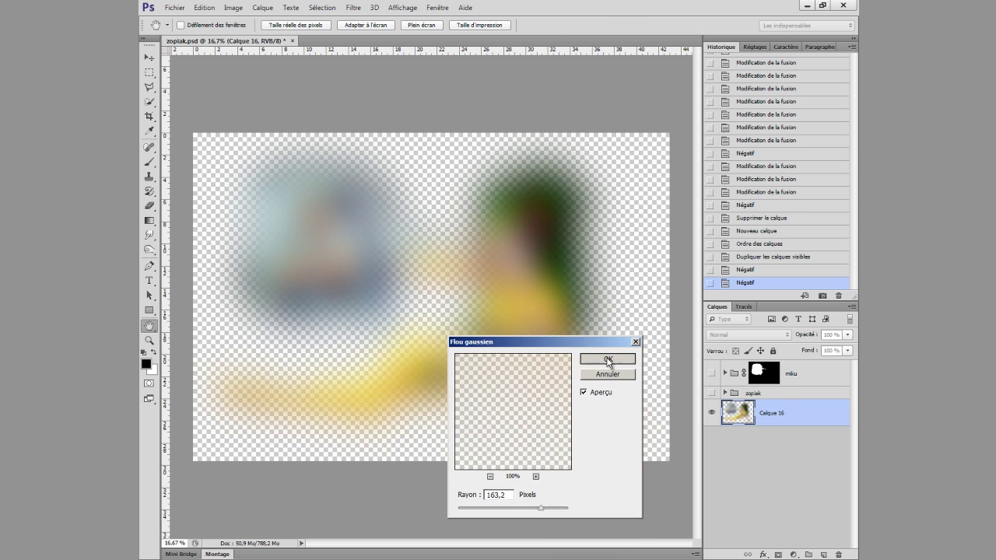
click(608, 360)
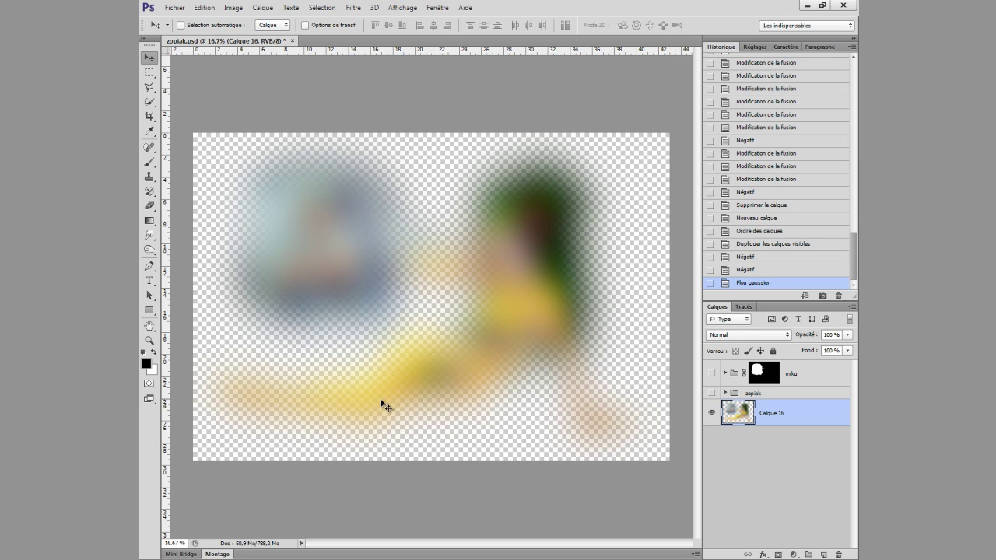
Step: Sample yellow e7ca3d from the blurred figure as the foreground colour
click(146, 362)
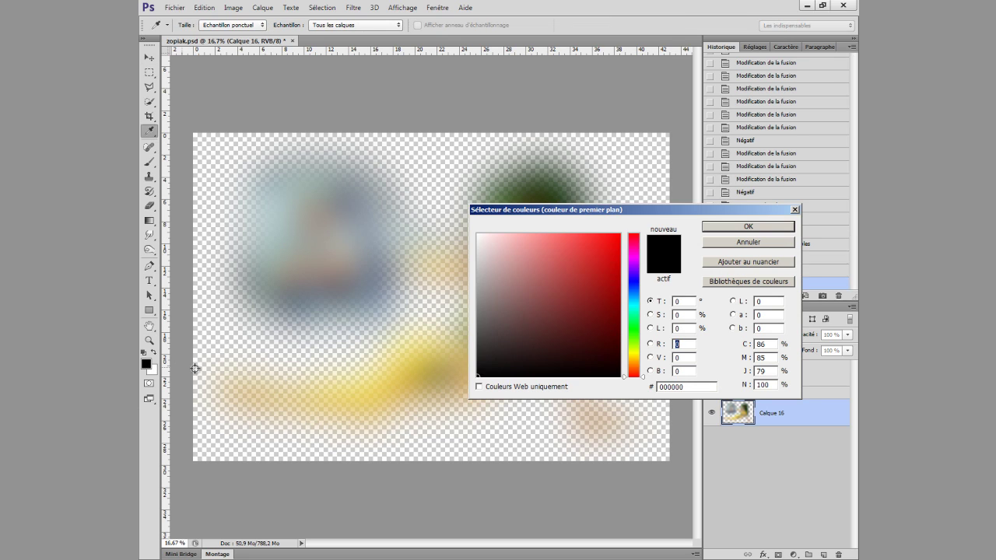
click(378, 393)
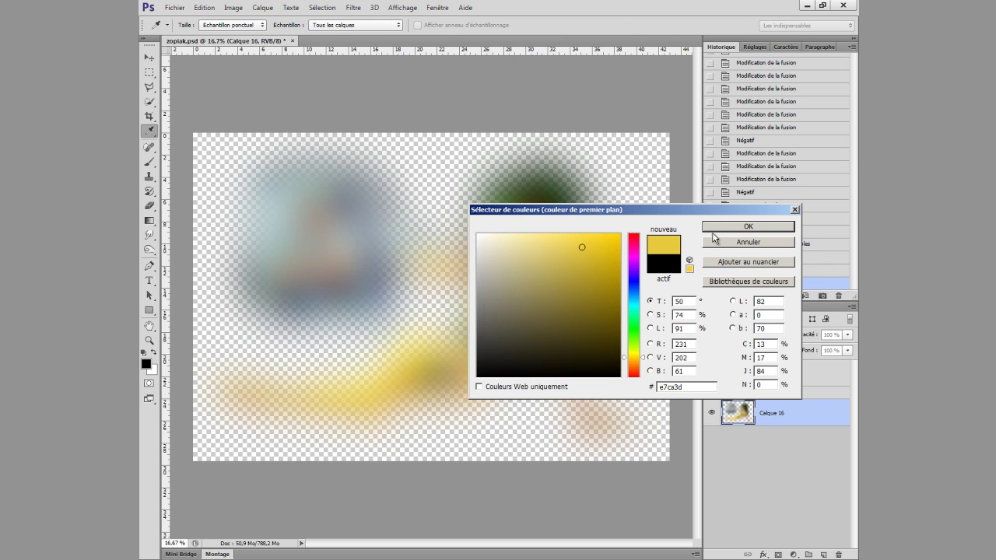
key(Return)
key(v)
Step: Add Calque 17 below Calque 16 and fill it with the sampled yellow
click(822, 555)
drag(793, 420, 791, 453)
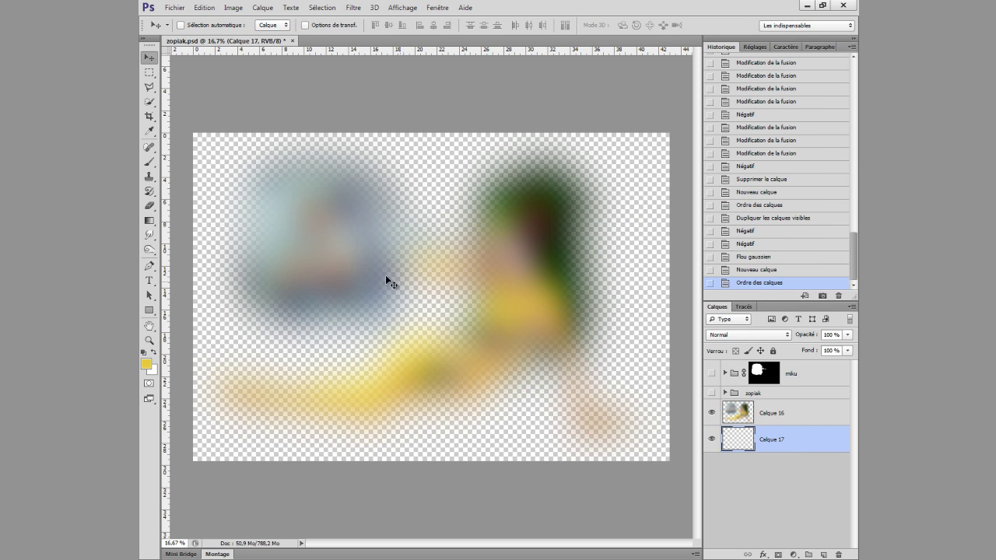
key(x)
key(ctrl+BackSpace)
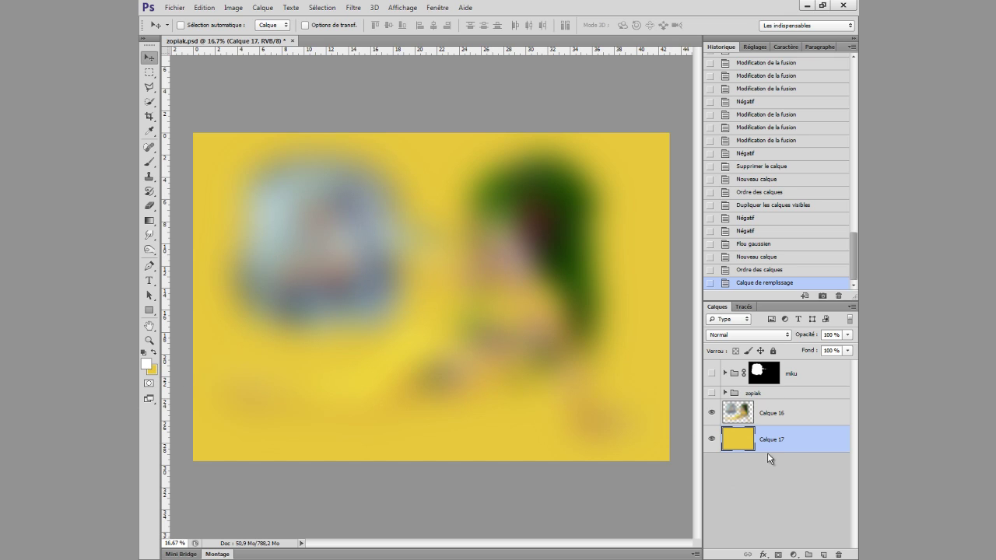
Step: Add a new layer, hide yellow Calque 17, and sample a grey-blue foreground from the left figure
click(823, 554)
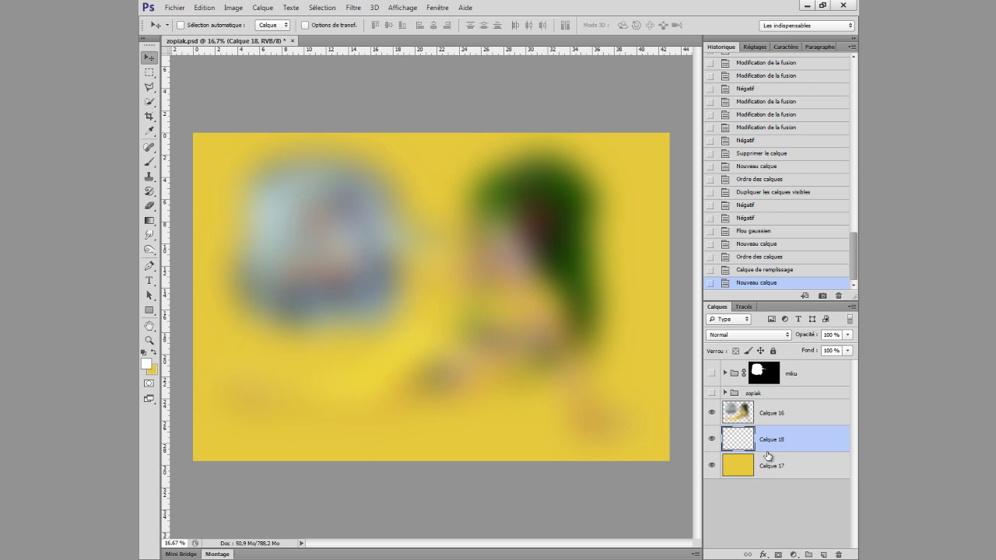
click(711, 465)
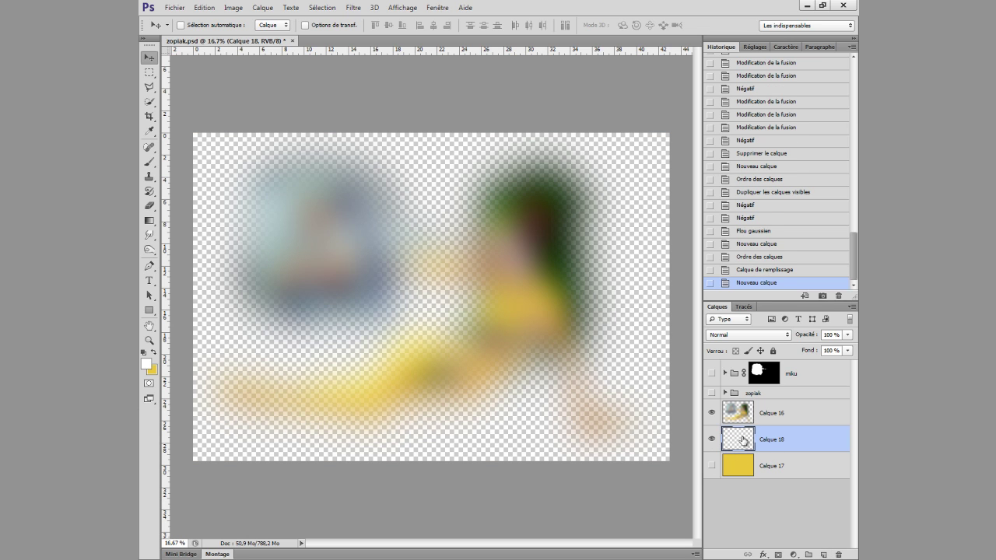
click(146, 363)
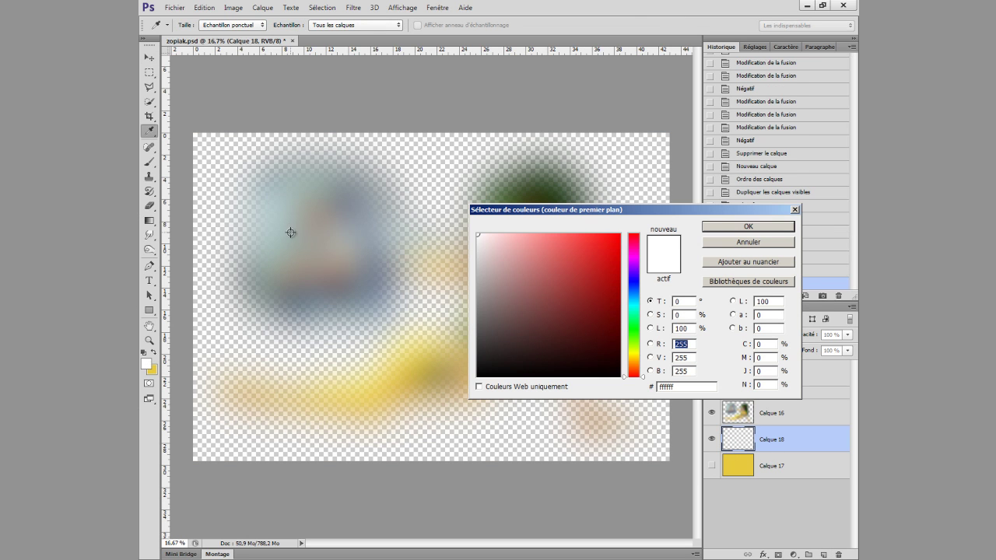
click(288, 203)
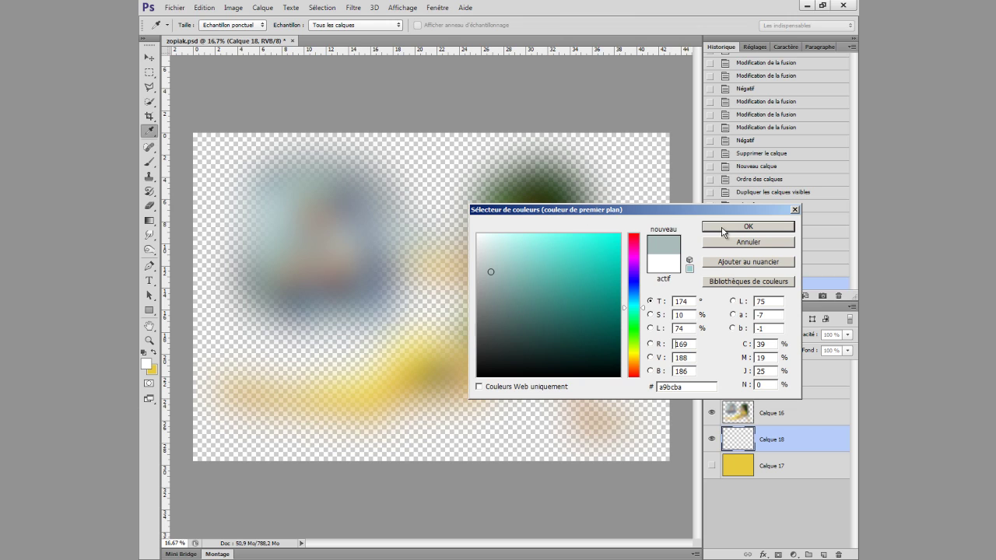
click(281, 210)
click(735, 227)
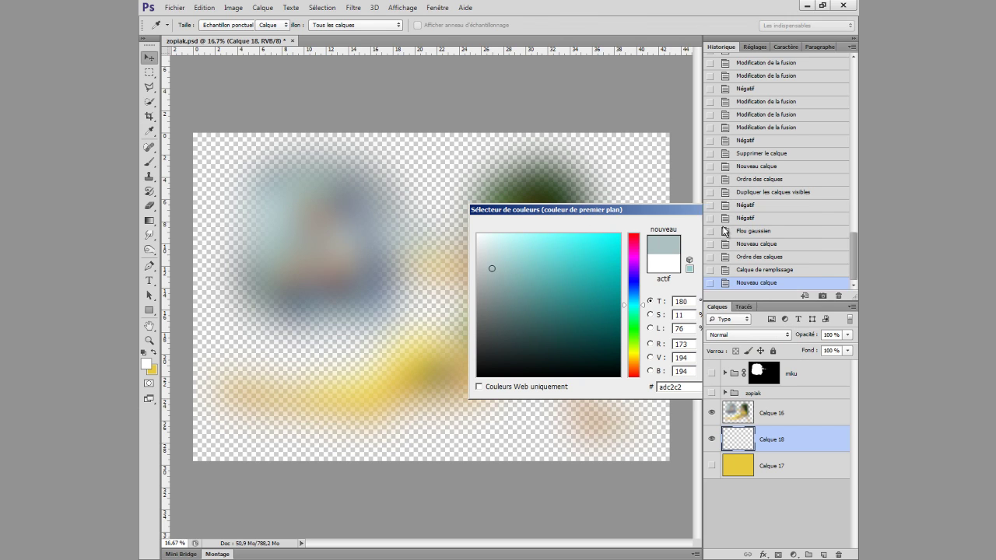
Step: Draw a radial grey-blue-to-transparent gradient glow over the left figure
click(149, 220)
click(254, 25)
click(220, 25)
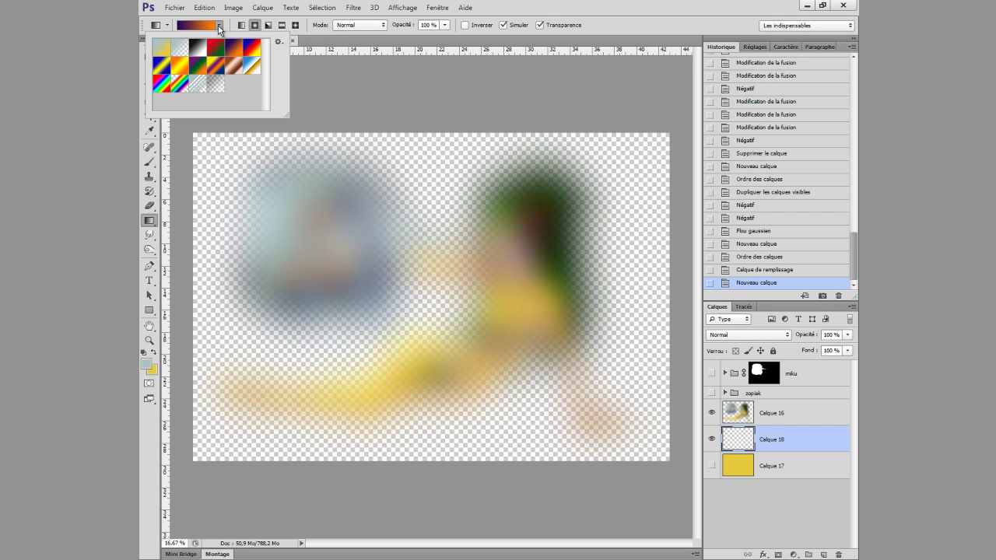
click(179, 47)
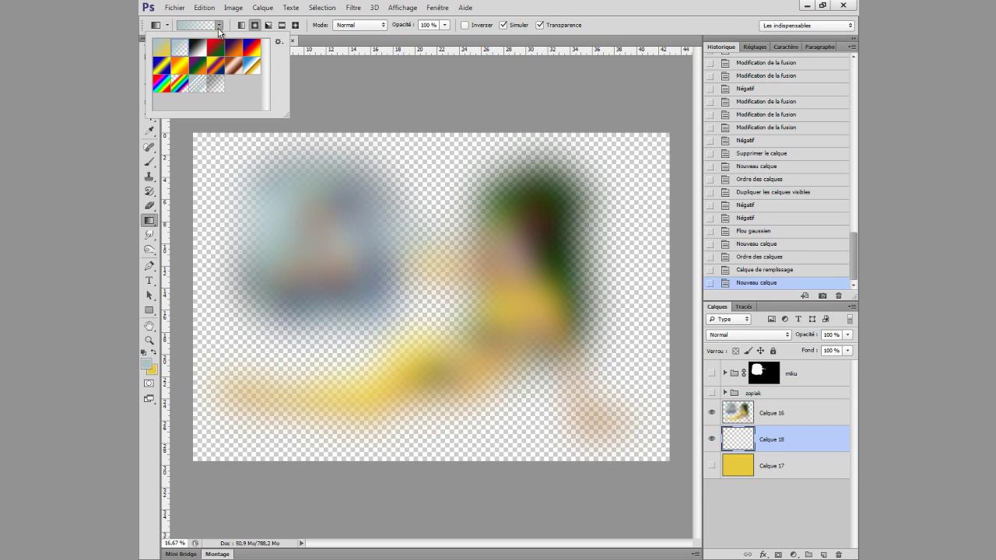
click(219, 28)
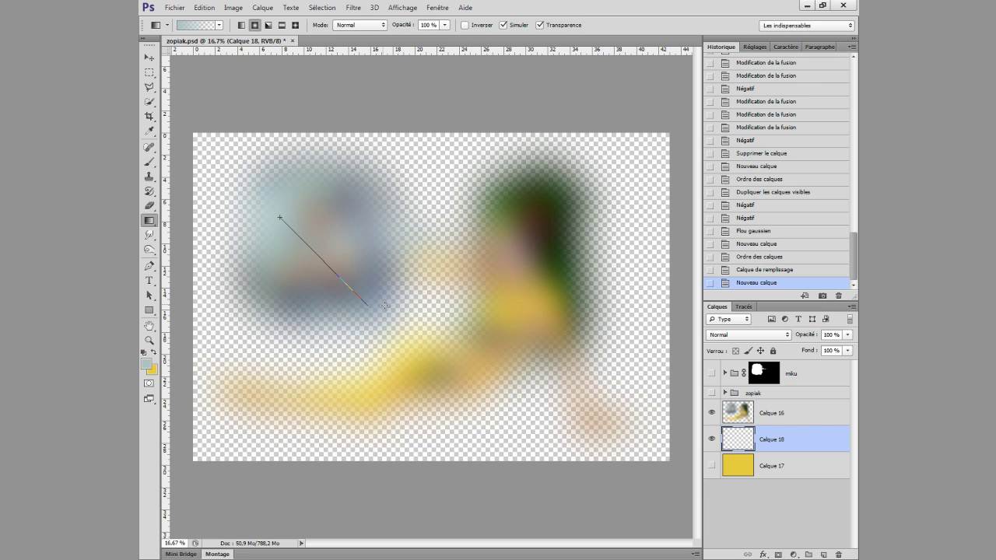
drag(392, 312, 393, 313)
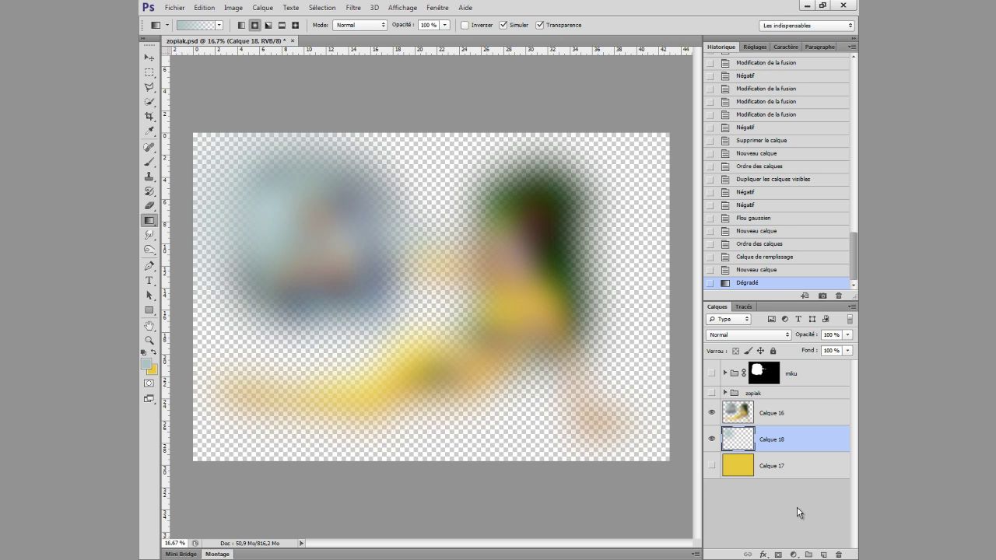
Step: On new Calque 19, draw a dark green radial glow over the right figure
click(823, 555)
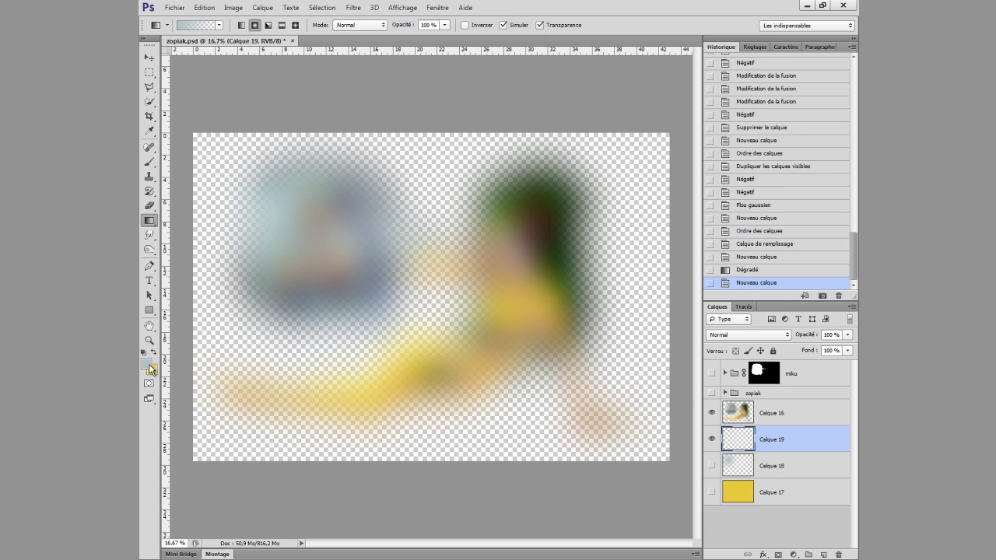
click(149, 364)
drag(564, 209, 549, 291)
click(556, 242)
click(727, 308)
drag(560, 246, 408, 422)
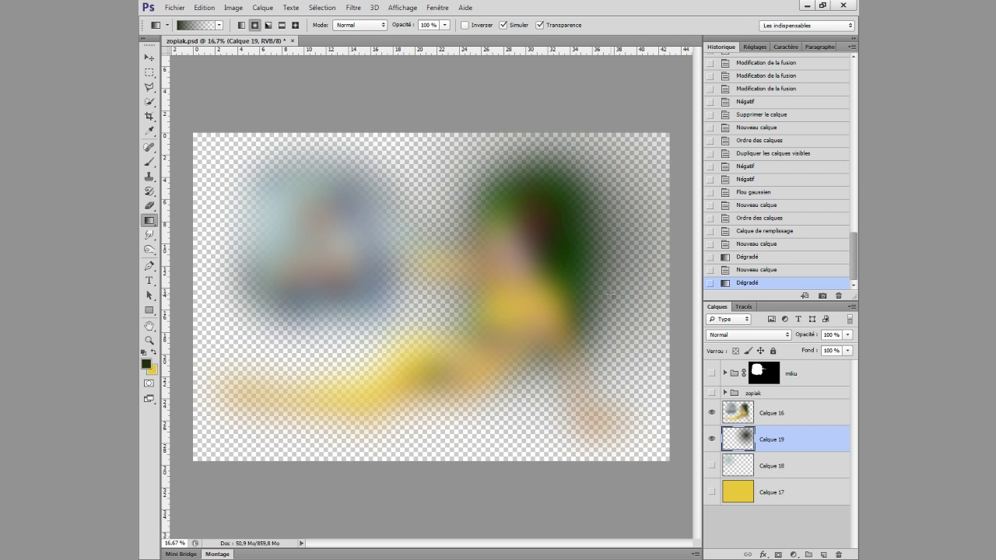
Step: Show the yellow layer, Calque 18, and both character groups; hide blurred Calque 16
click(712, 465)
click(712, 492)
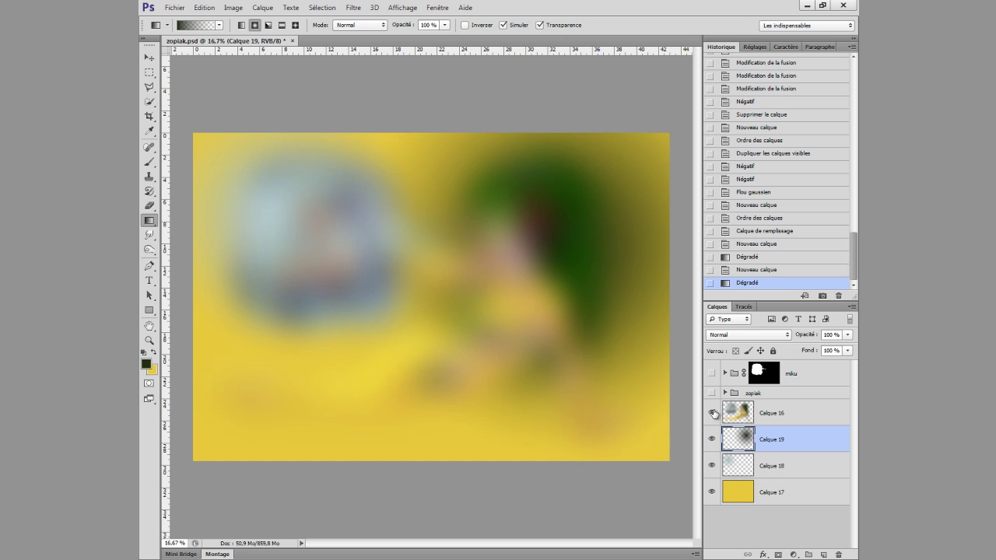
click(712, 413)
click(711, 392)
click(710, 374)
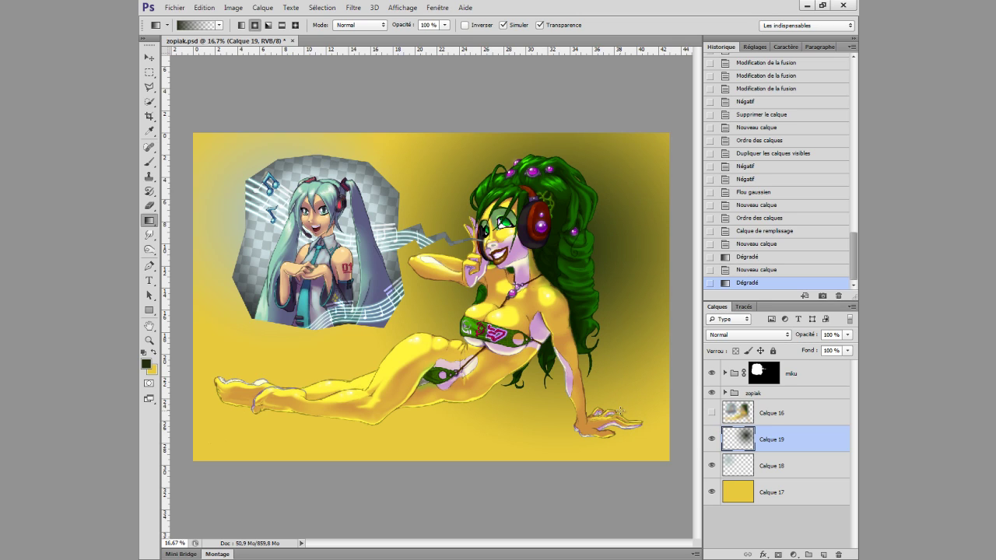
Step: Add Calque 20 above Calque 19, hide both character groups, and stamp the visible background into it
shift+click(771, 488)
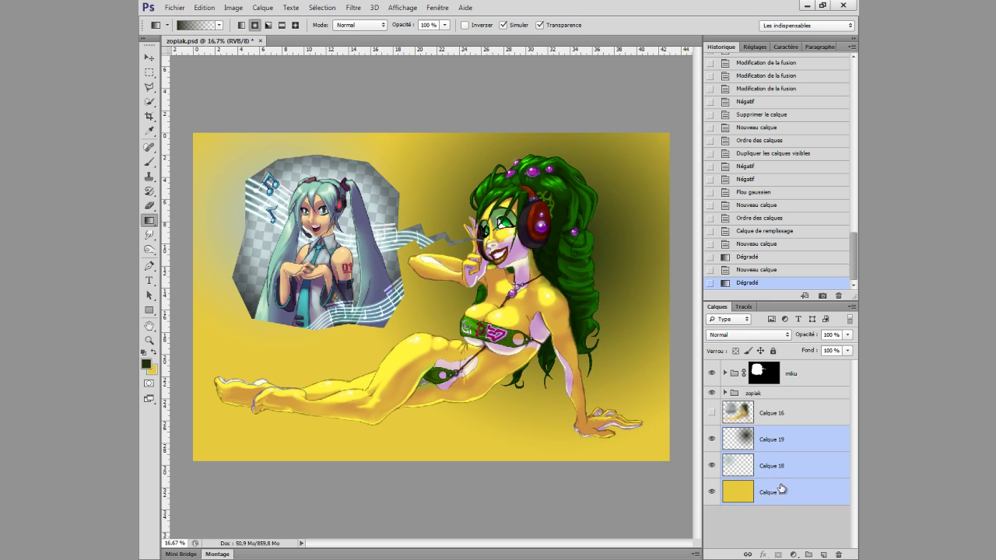
click(782, 448)
click(823, 554)
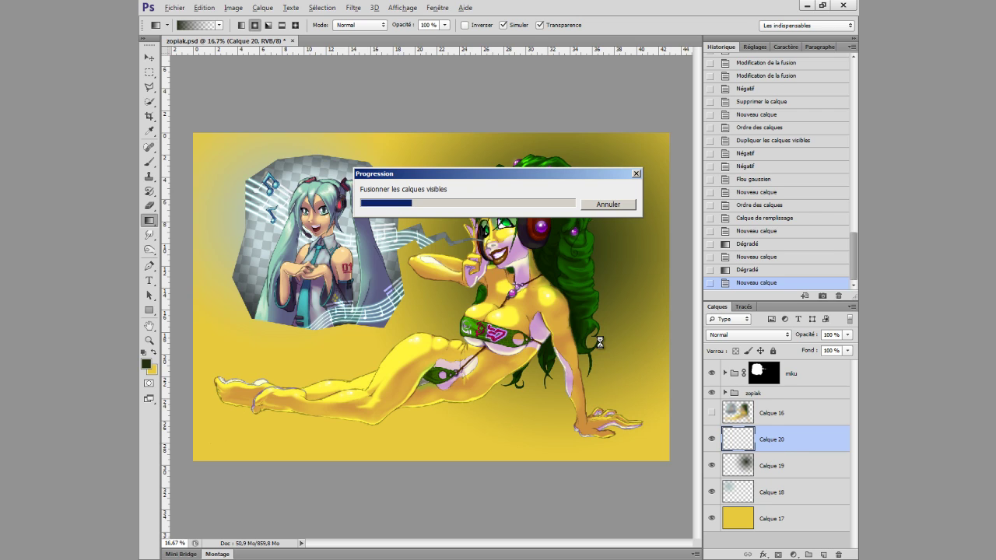
click(611, 206)
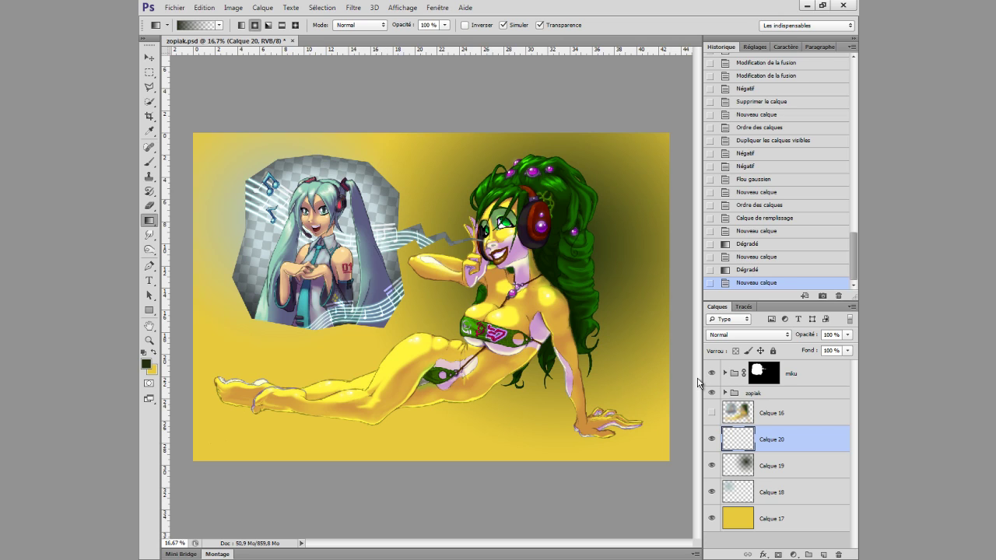
drag(710, 392, 710, 374)
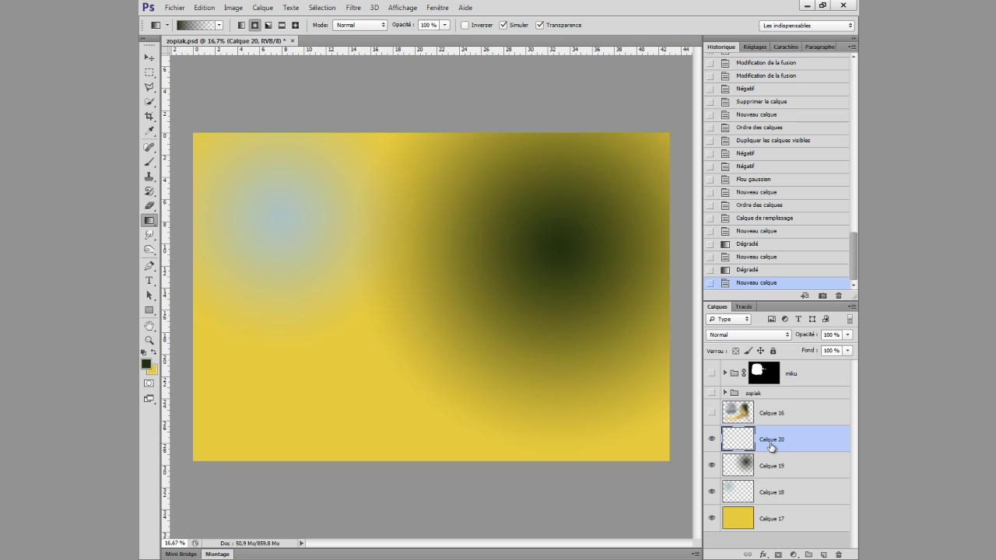
key(ctrl+shift+alt+e)
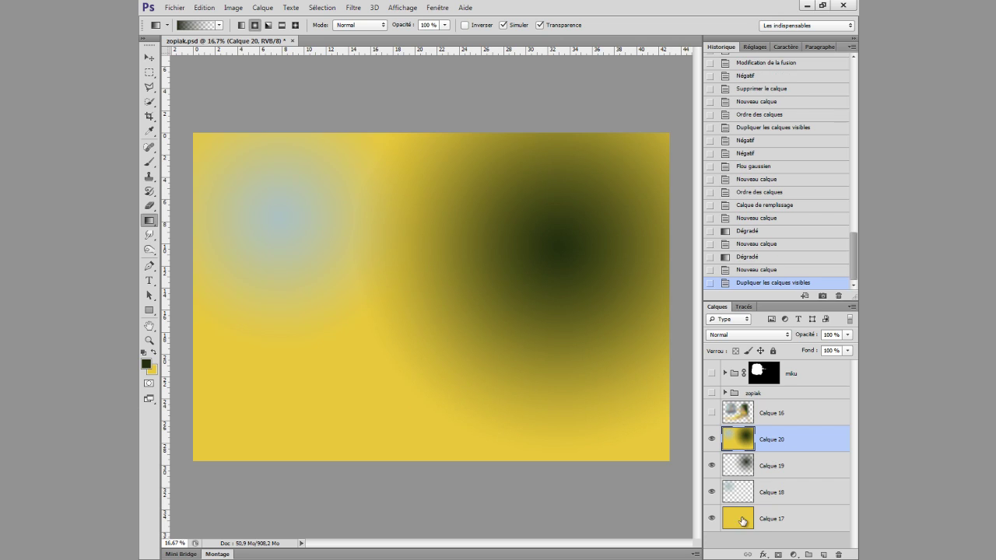
Step: Hide Calque 17–19, invert Calque 20 to blue, show the characters, and add Calque 21
drag(711, 465, 711, 518)
key(ctrl+i)
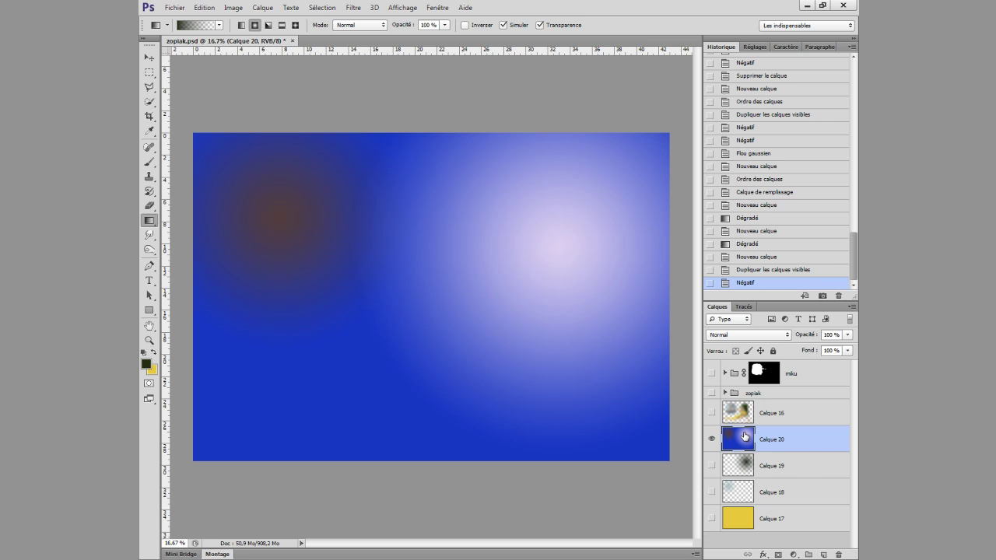
drag(711, 393, 711, 374)
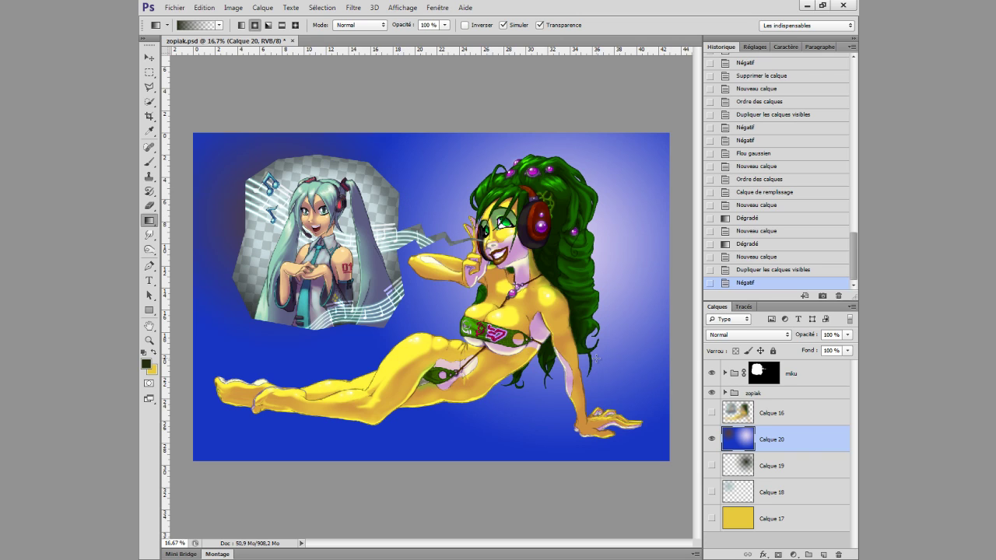
click(823, 555)
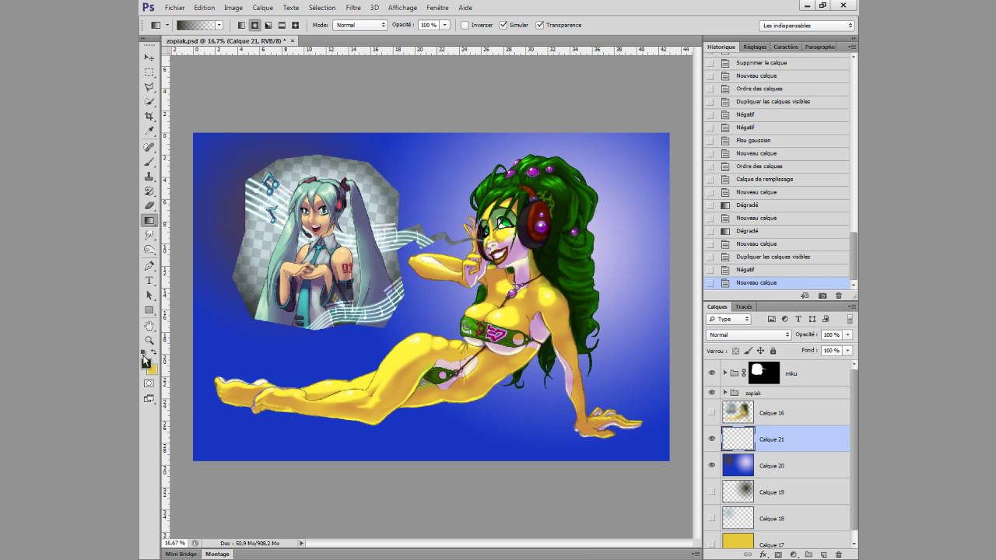
click(220, 26)
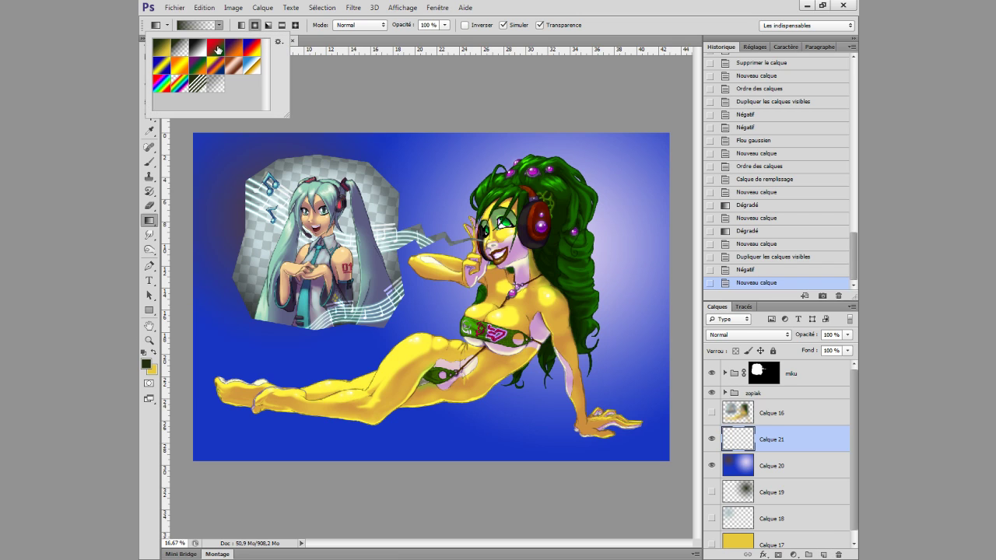
Step: Fill Calque 21 with a top-to-bottom linear violet-to-orange gradient
click(234, 52)
click(220, 28)
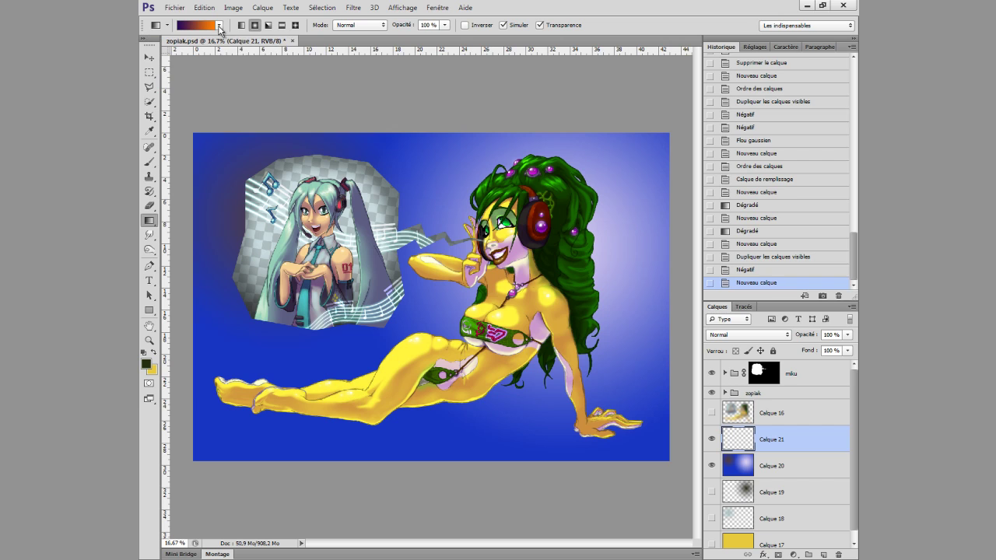
click(241, 25)
drag(440, 154, 453, 454)
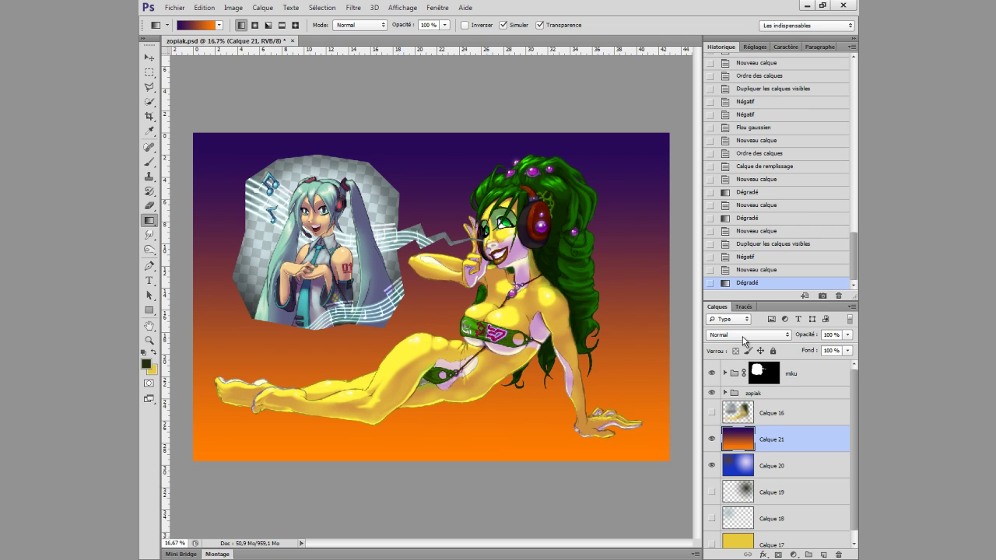
click(743, 337)
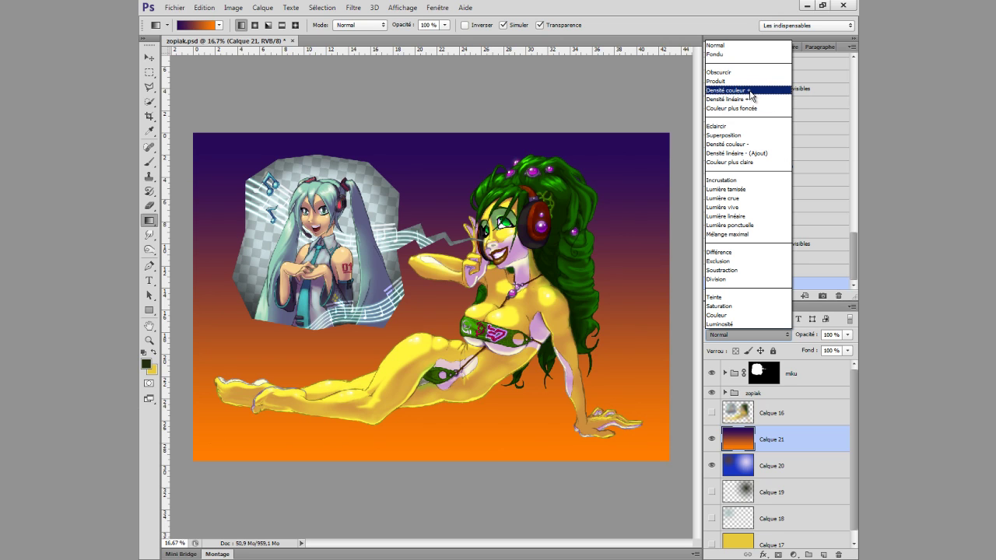
Step: Set Calque 21 to Division, redraw the gradient bottom-to-top, then use Densité linéaire - (Ajout)
click(765, 279)
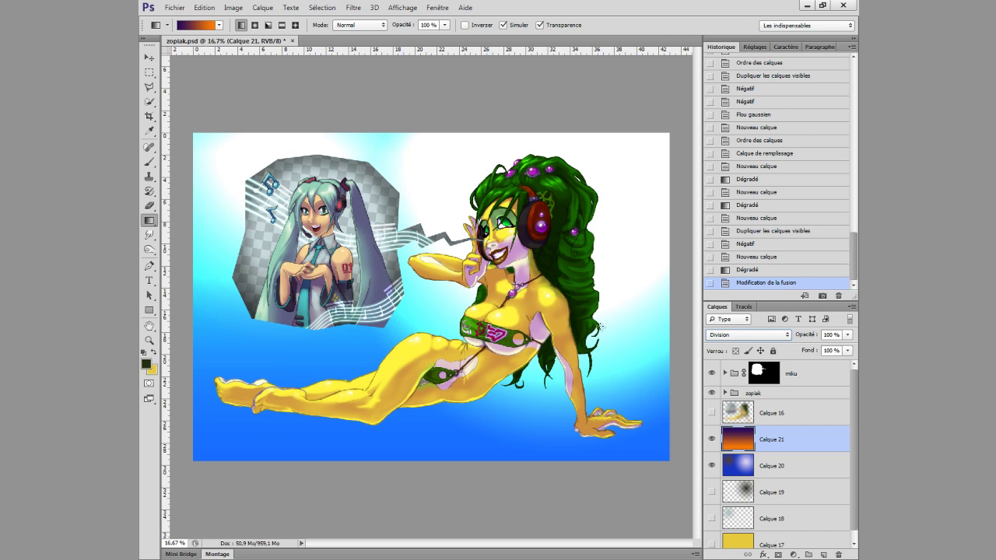
drag(448, 460, 447, 139)
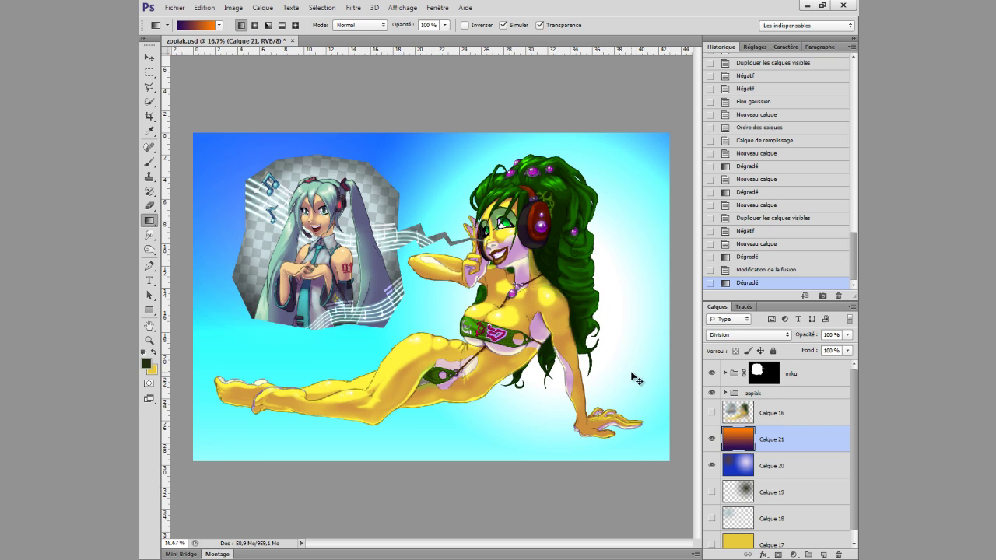
key(ctrl+i)
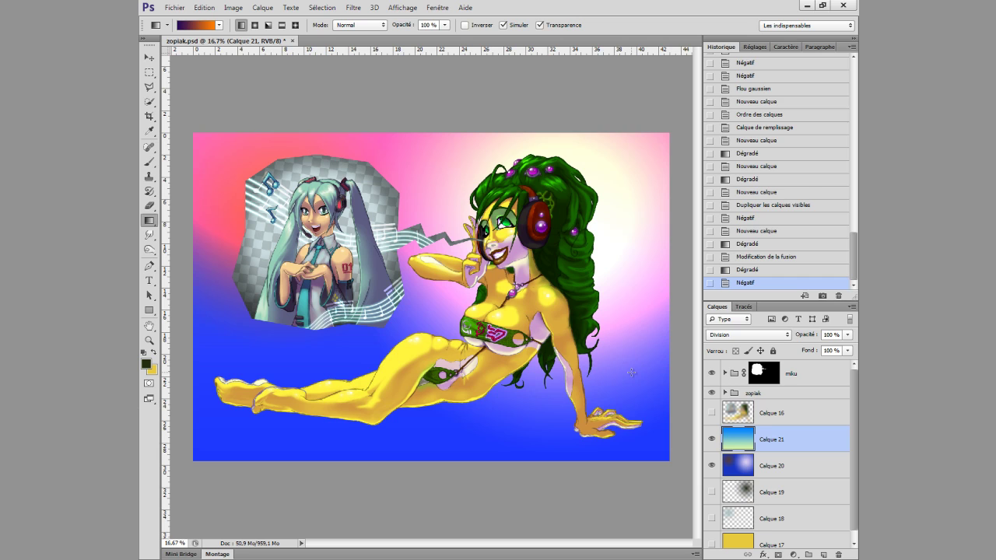
key(ctrl+i)
click(736, 335)
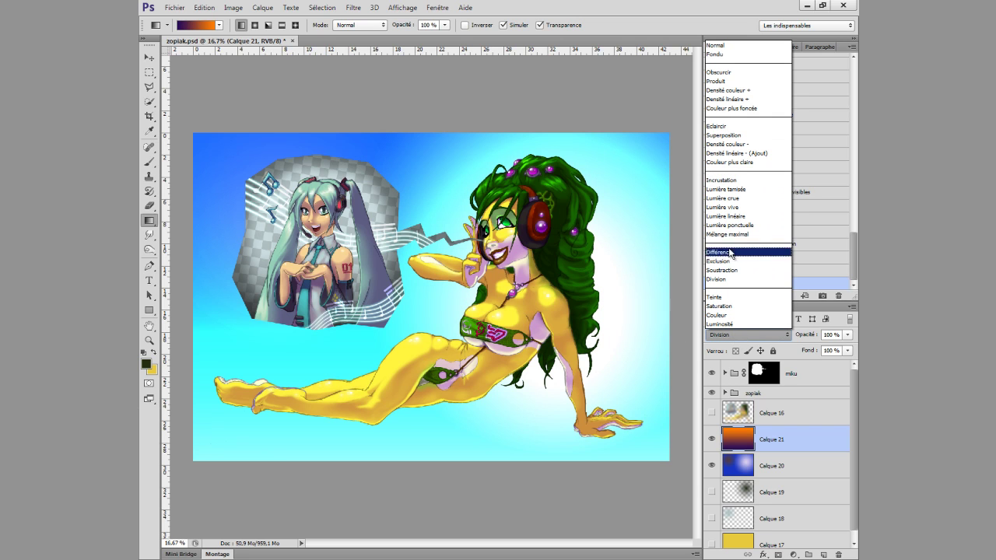
click(741, 154)
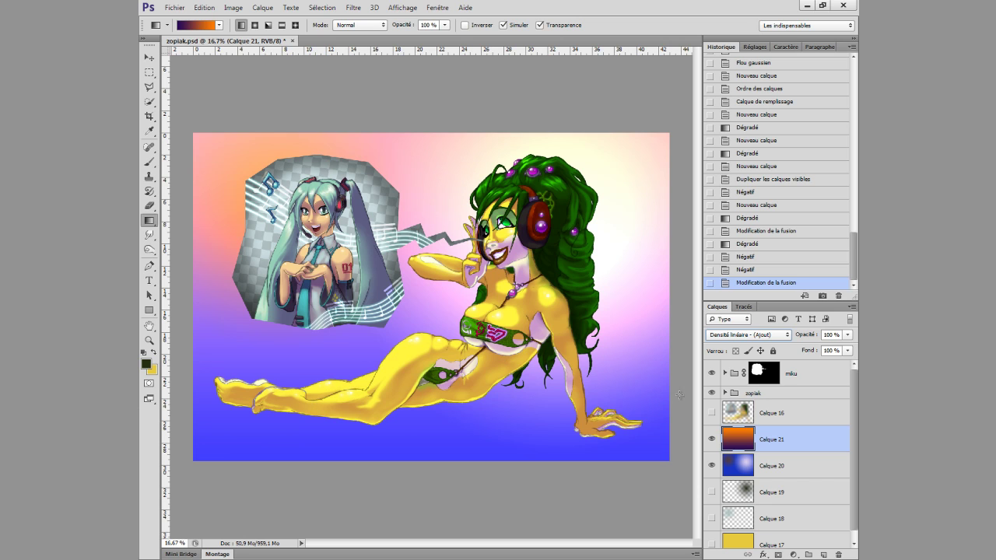
Step: Hide Calque 21 and Calque 20, then select Calque 16
click(711, 440)
click(711, 465)
click(778, 413)
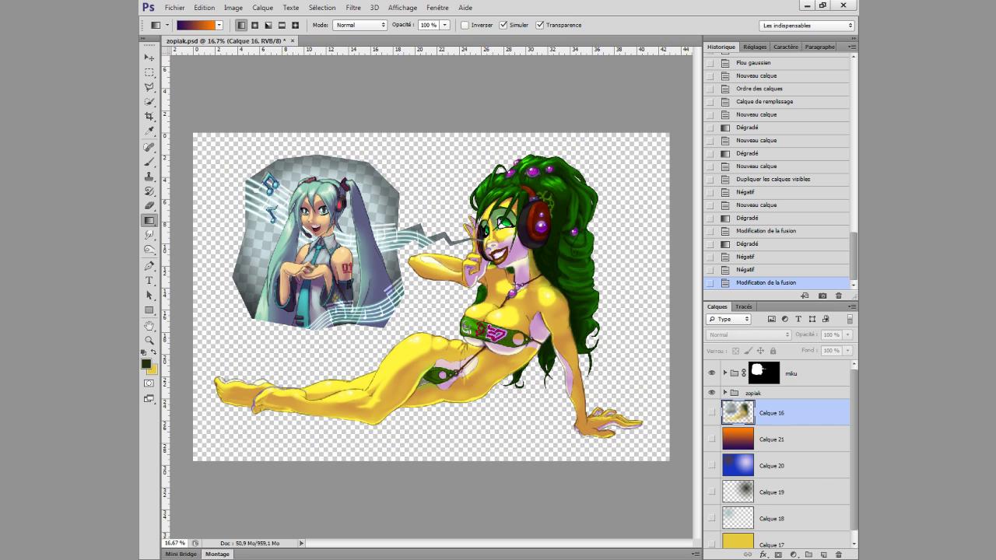
Step: Add a new layer with a stamped copy of both characters, turned solid black via Levels output white 0
click(823, 555)
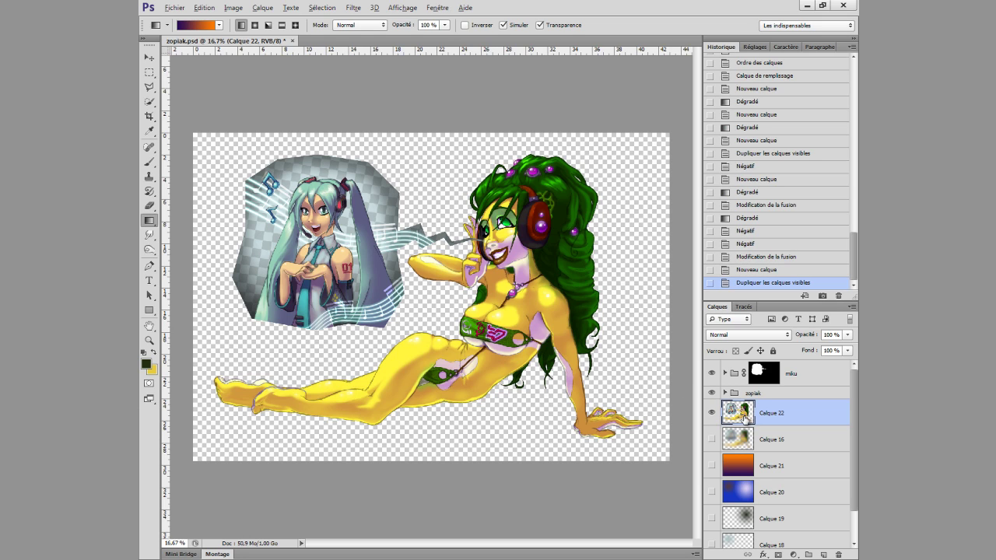
click(711, 373)
key(ctrl+l)
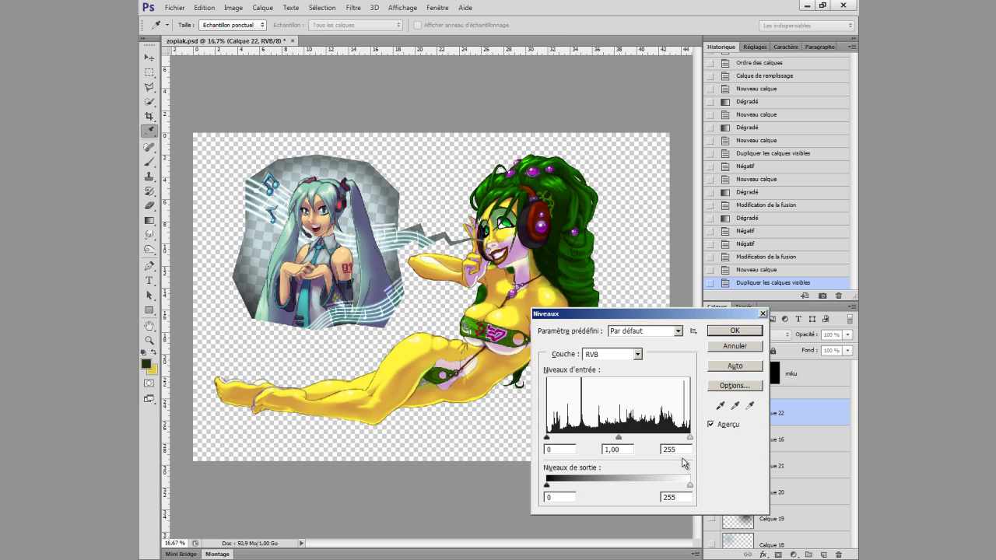
drag(688, 483, 546, 483)
click(746, 336)
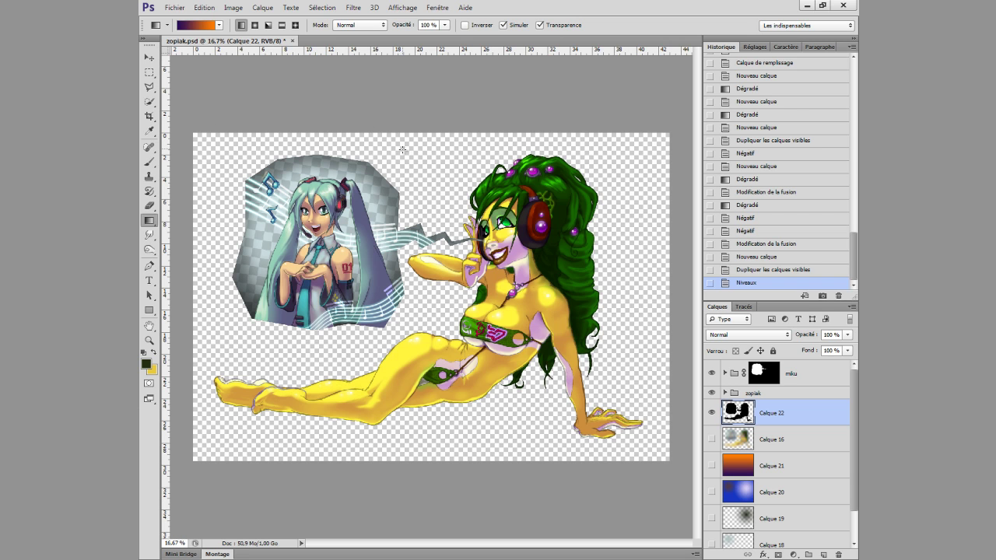
click(150, 58)
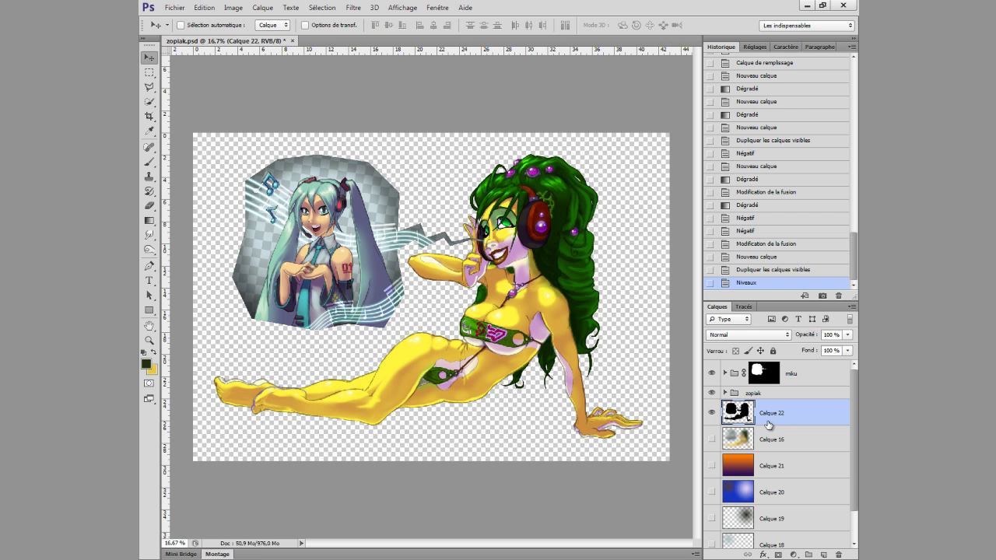
Step: Give Calque 22 an Ombre portée: opacity 86, angle 107°, distance 40 px, size 27
click(763, 554)
click(787, 547)
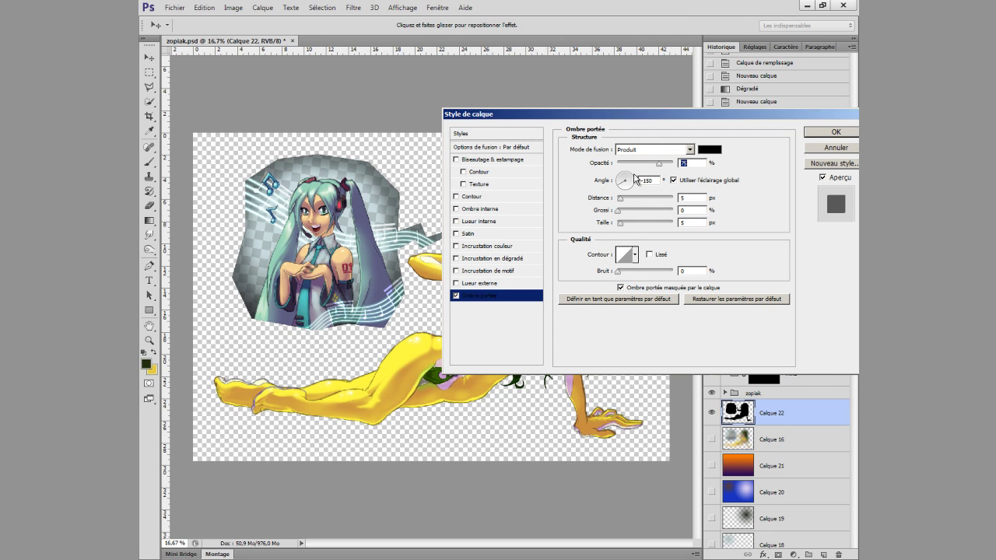
drag(663, 167, 666, 165)
mouse_move(620, 200)
mouse_down()
mouse_move(628, 202)
mouse_move(626, 165)
mouse_up()
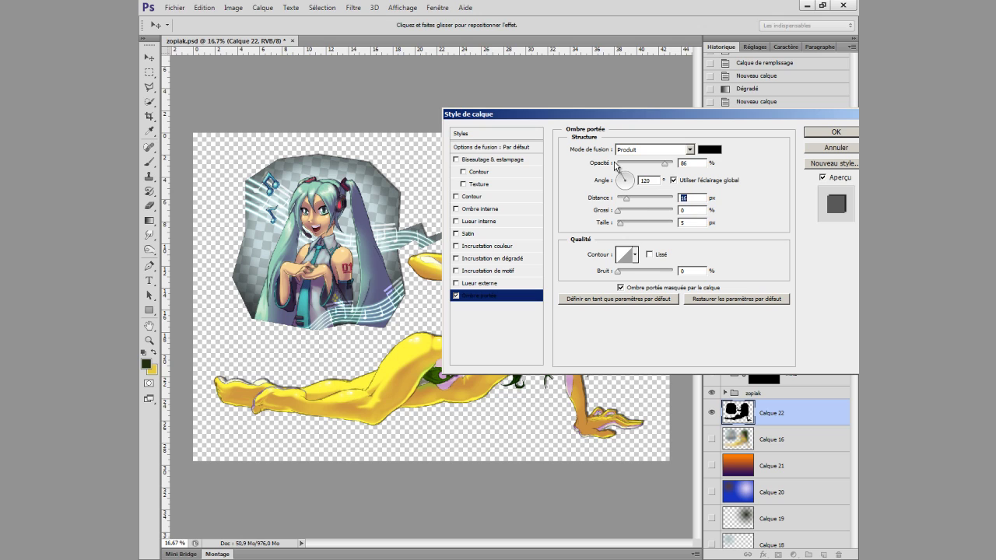
drag(448, 301, 422, 336)
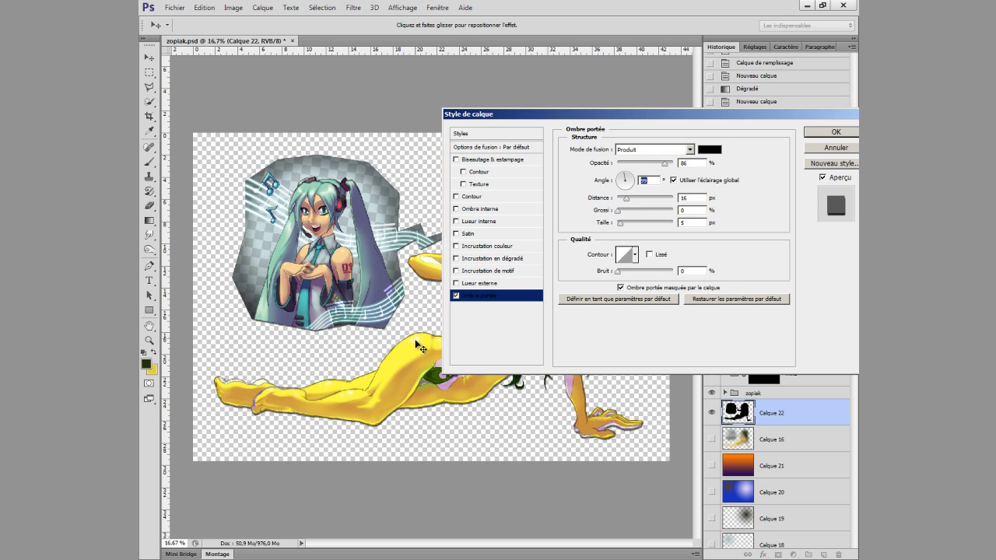
drag(626, 178, 623, 174)
mouse_move(626, 198)
mouse_down()
mouse_move(640, 200)
mouse_move(628, 224)
mouse_up()
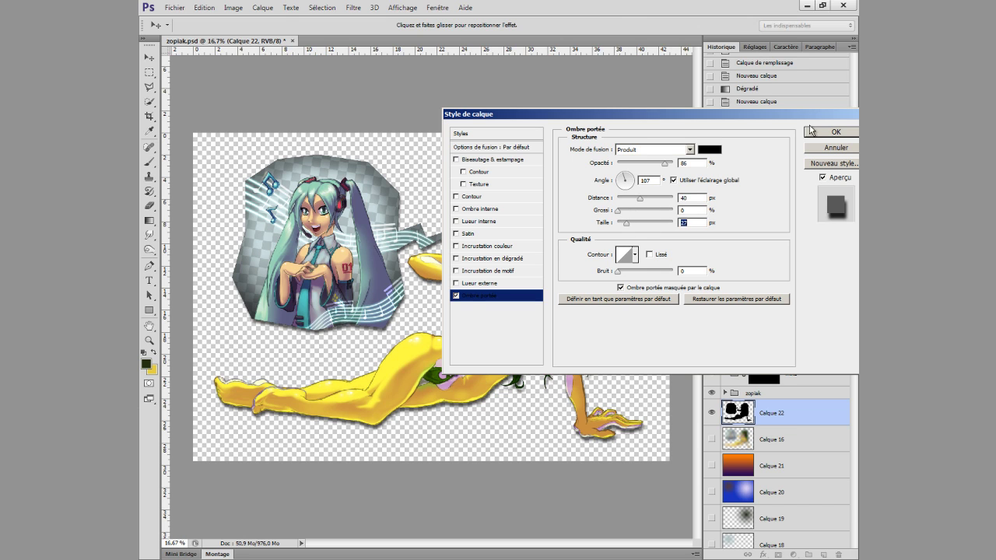
click(809, 130)
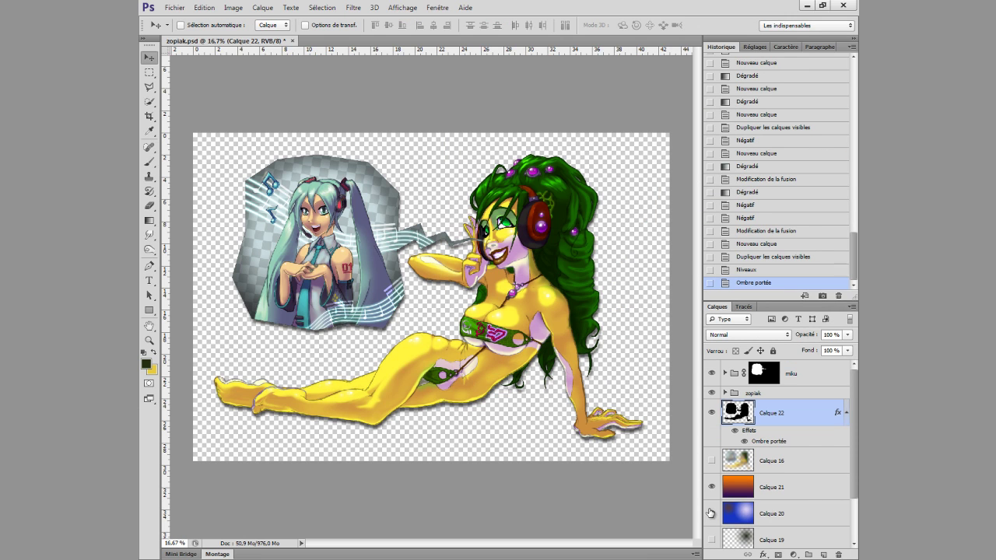
Step: Show the gradient background again and lower the drop shadow's opacity
click(710, 513)
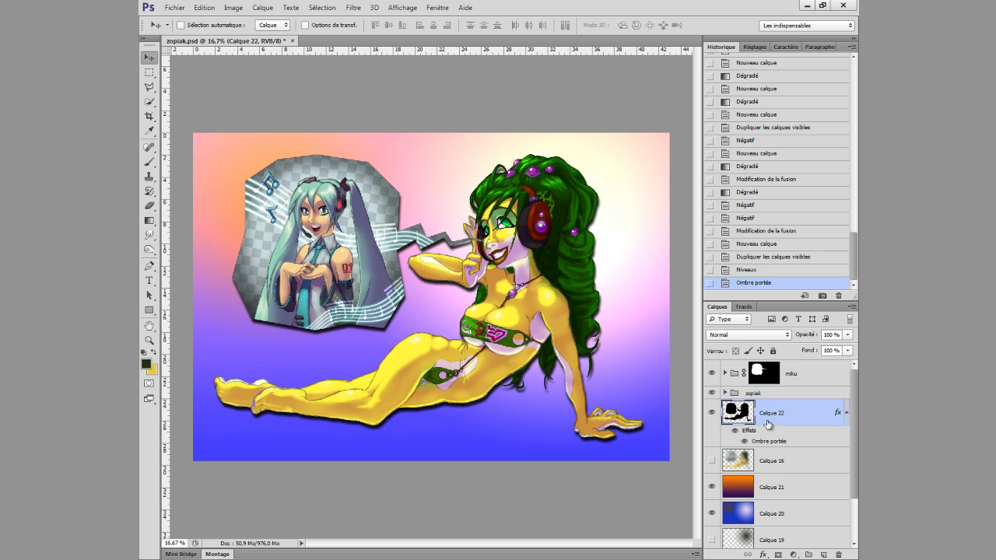
double_click(761, 441)
drag(657, 163, 645, 165)
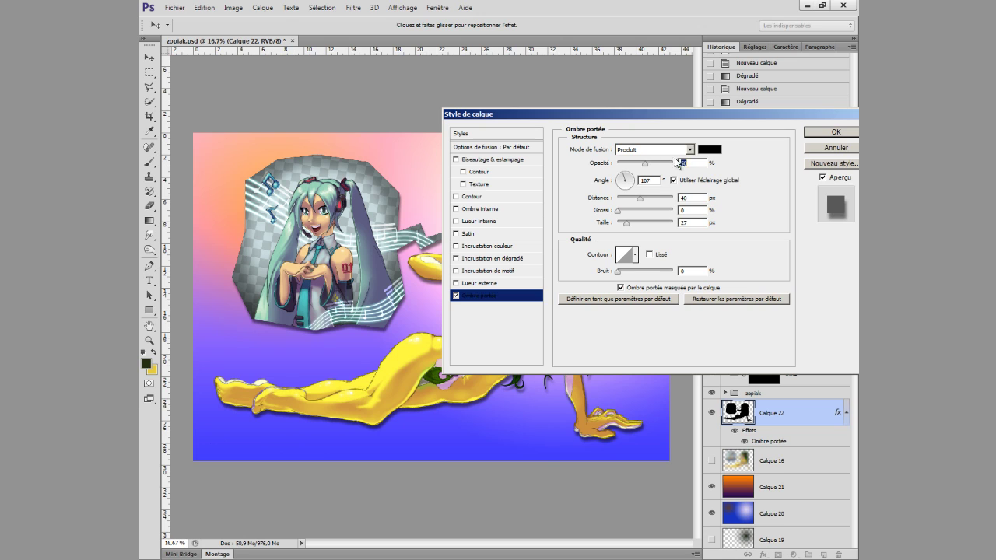
click(835, 132)
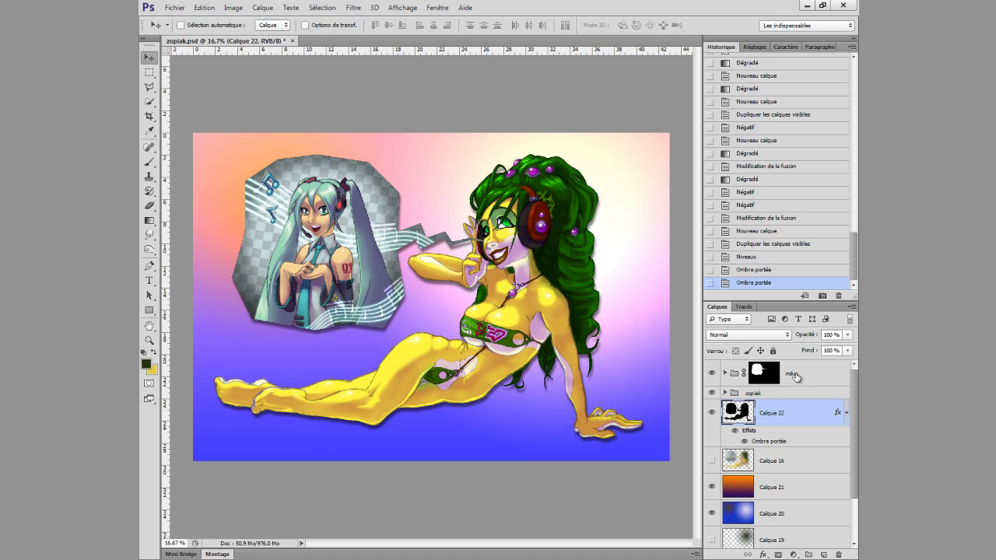
Step: Hide both gradient layers and place a new empty layer, Calque 23, at the top of the stack
click(710, 486)
click(711, 512)
click(822, 554)
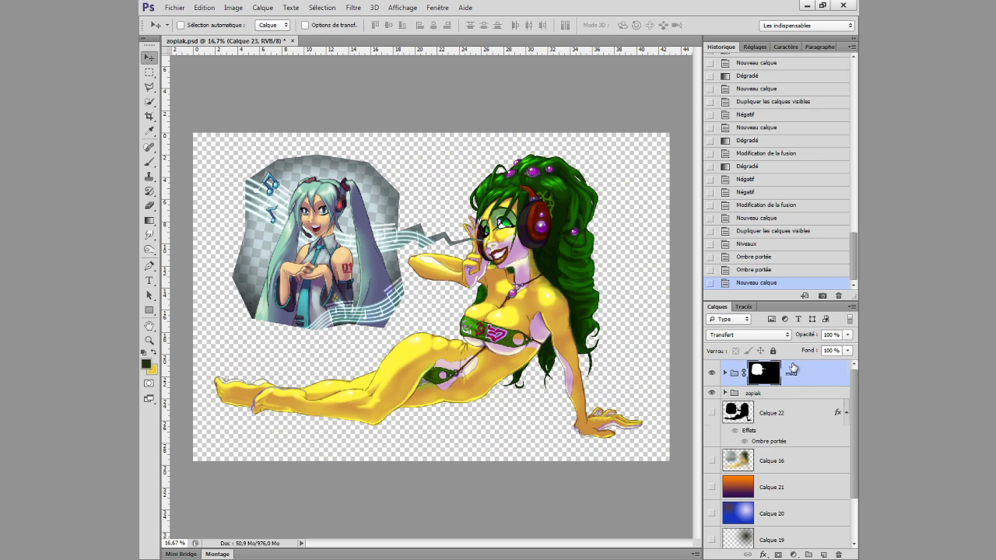
drag(794, 404, 793, 366)
key(ctrl+z)
drag(777, 414, 774, 362)
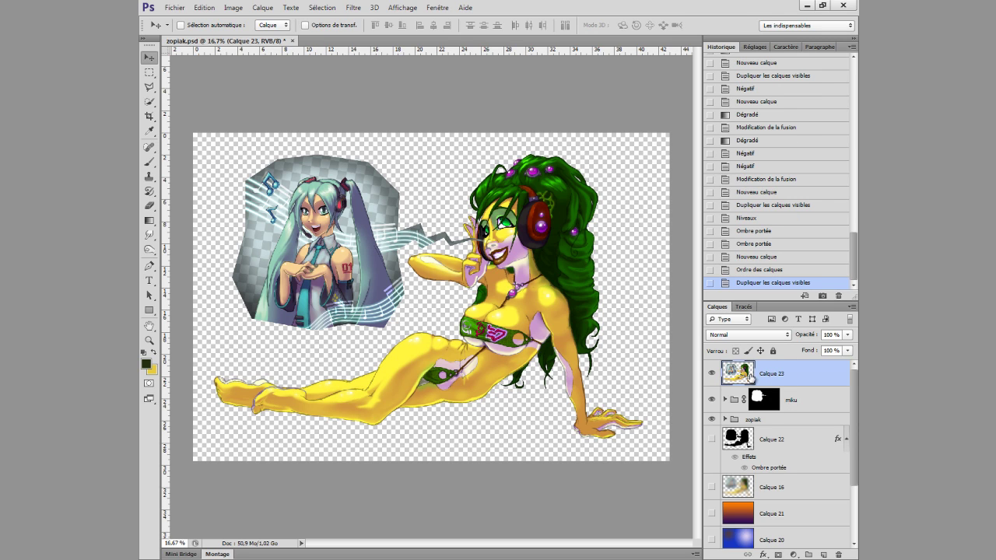
Step: Apply a Flou gaussien with a 33.2-pixel radius to Calque 23
click(354, 7)
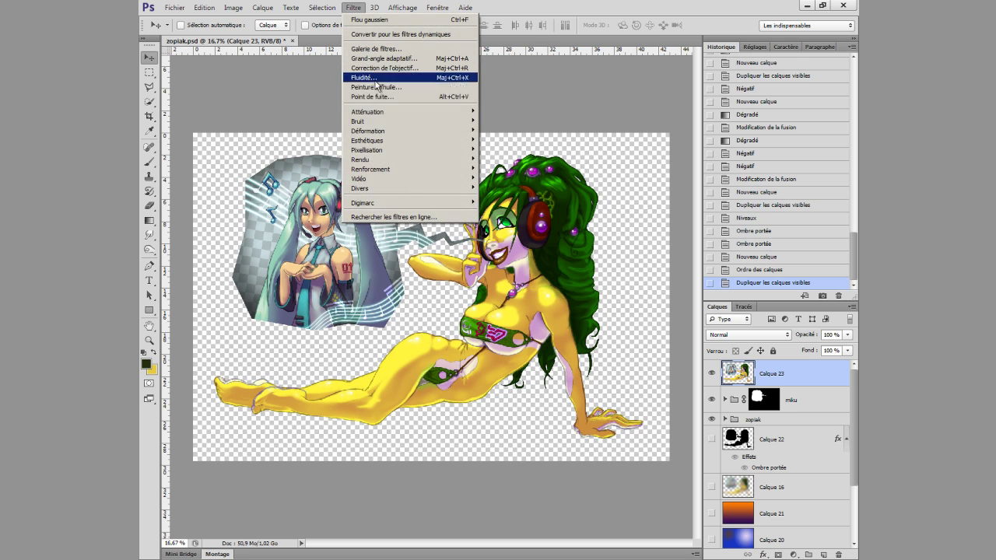
mouse_move(367, 112)
click(540, 193)
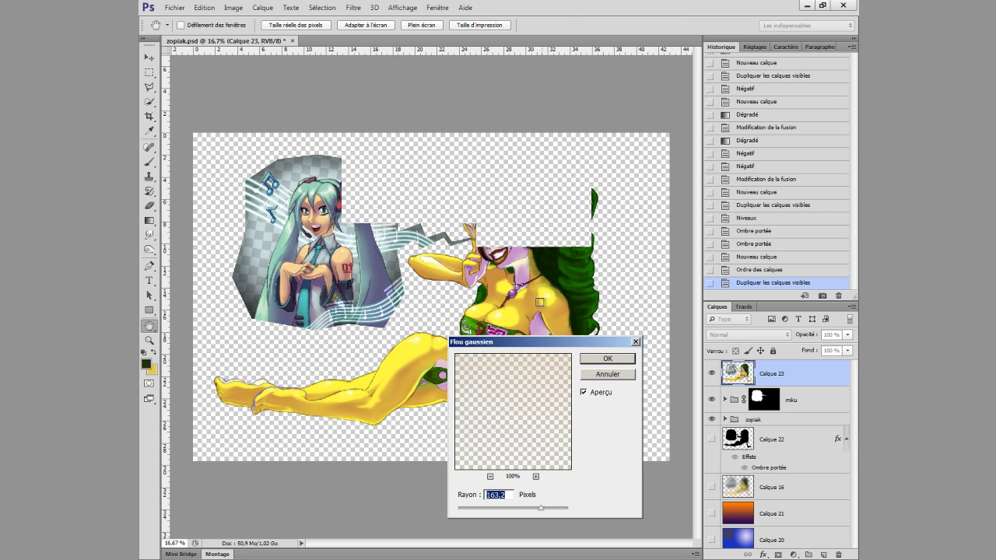
drag(520, 512, 511, 511)
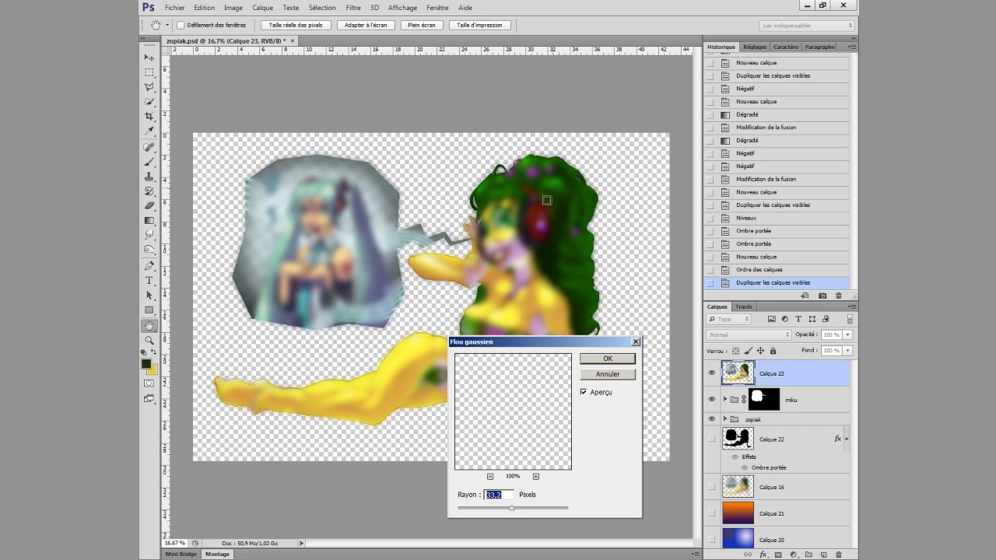
click(607, 359)
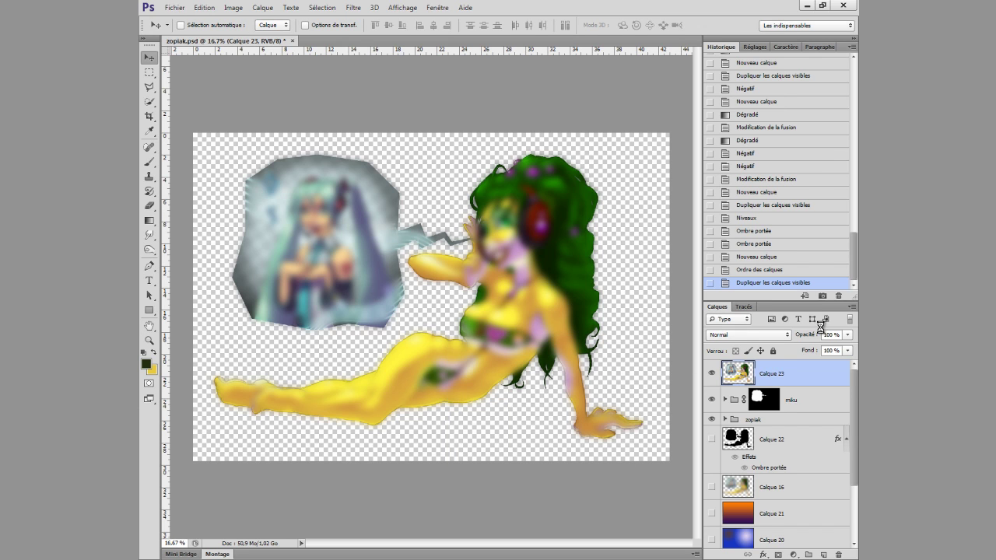
Step: Set Calque 23 to Superposition and show the silhouette and both gradient layers again
click(780, 335)
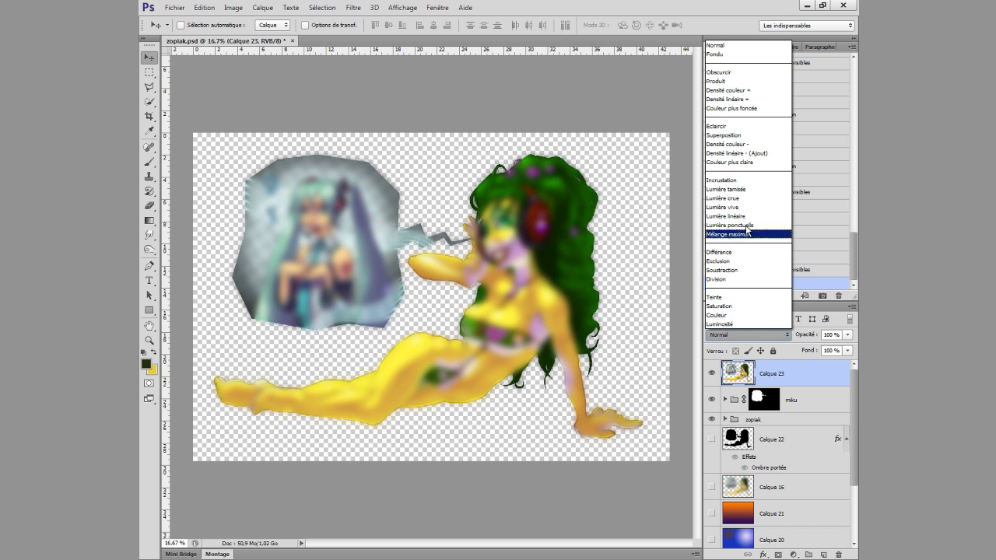
click(735, 136)
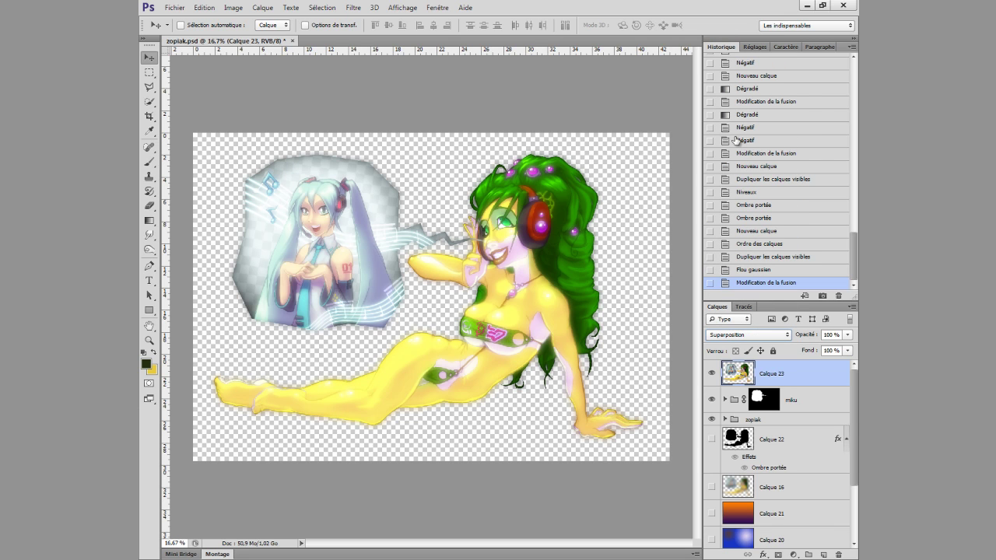
click(711, 439)
click(711, 513)
click(712, 539)
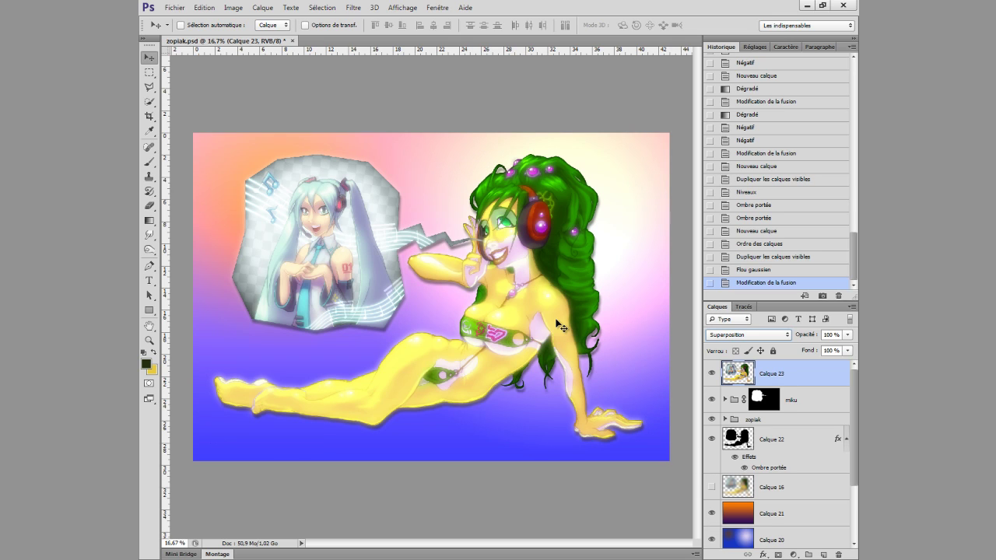
Step: Preview Levels on the glow with input levels 103, 1,00 and 238
key(ctrl+l)
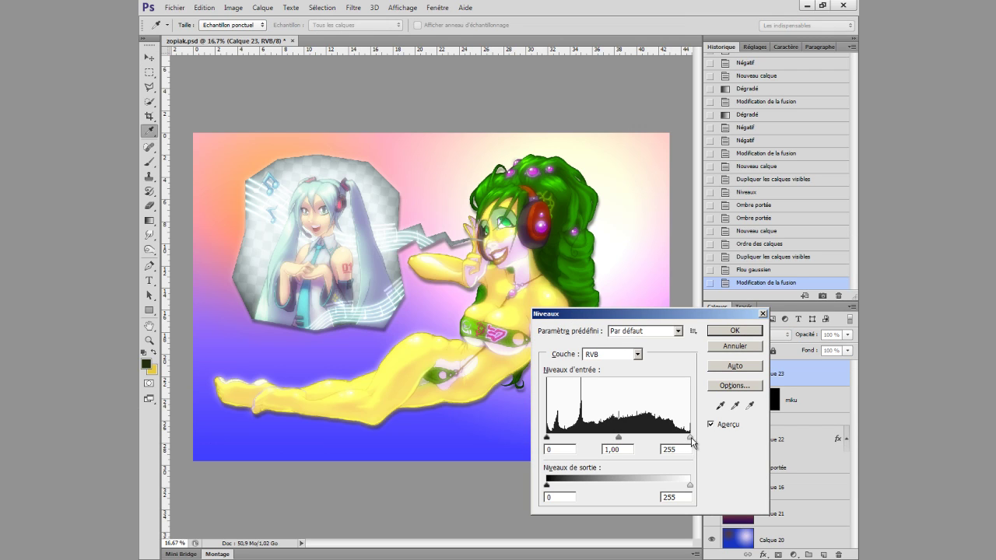
mouse_move(546, 438)
mouse_down()
mouse_move(613, 439)
mouse_move(604, 439)
mouse_up()
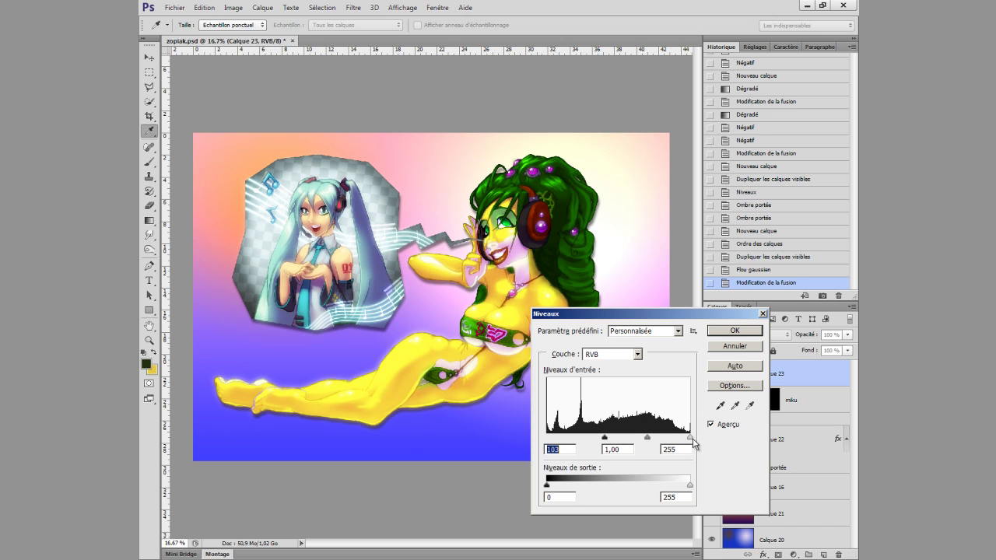
drag(690, 439, 680, 439)
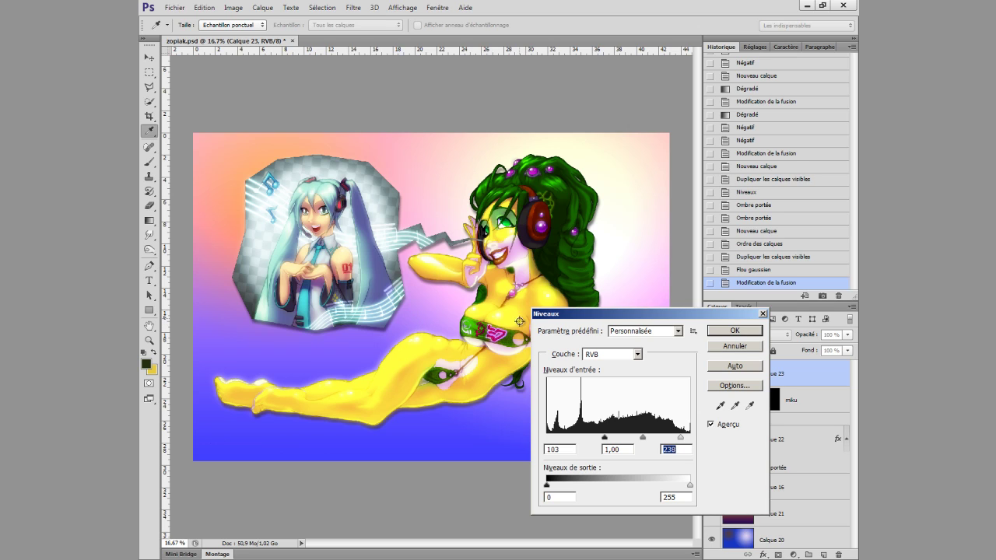
Step: Confirm the Levels, drop Calque 23's opacity to 67%, and toggle its visibility to compare
click(725, 330)
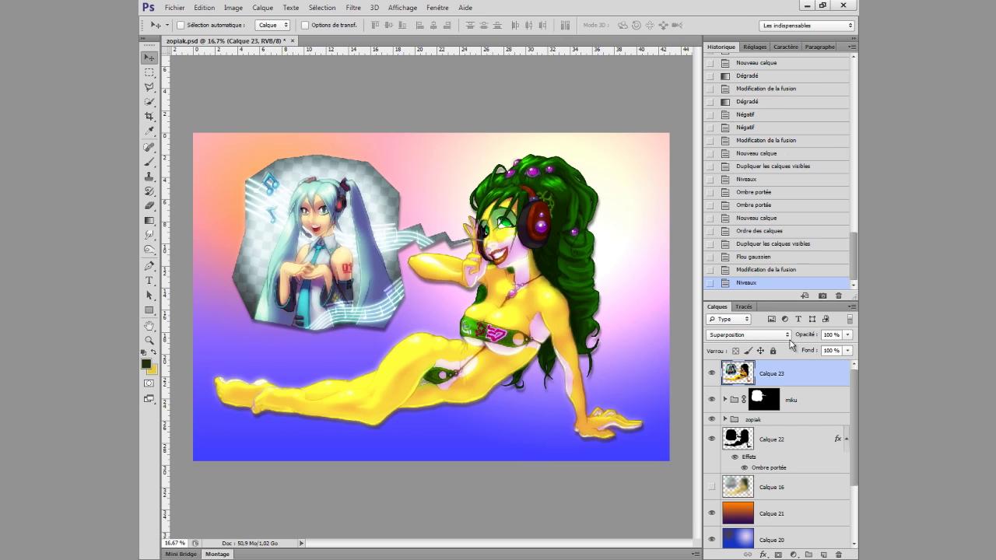
drag(847, 335, 832, 351)
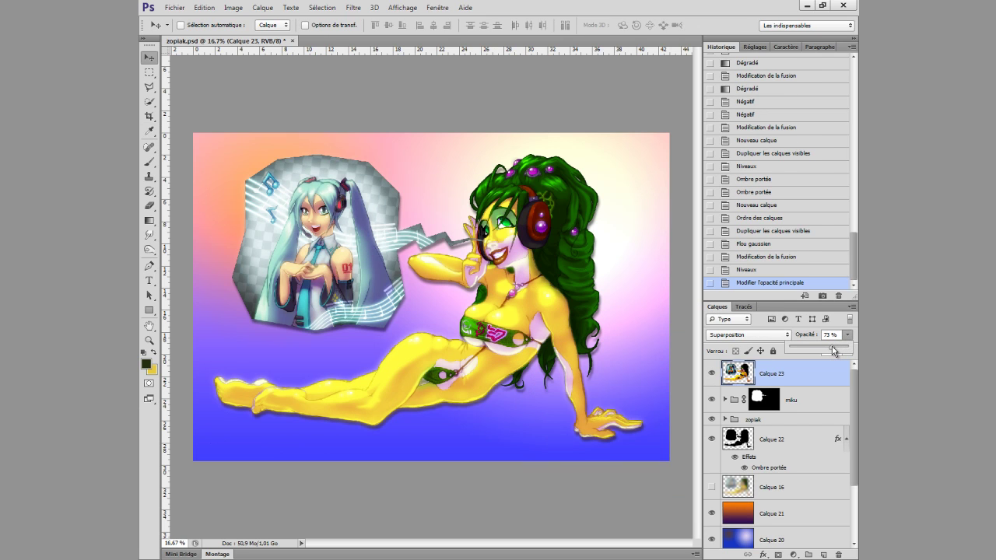
drag(832, 351, 830, 352)
click(711, 373)
click(711, 373)
click(710, 374)
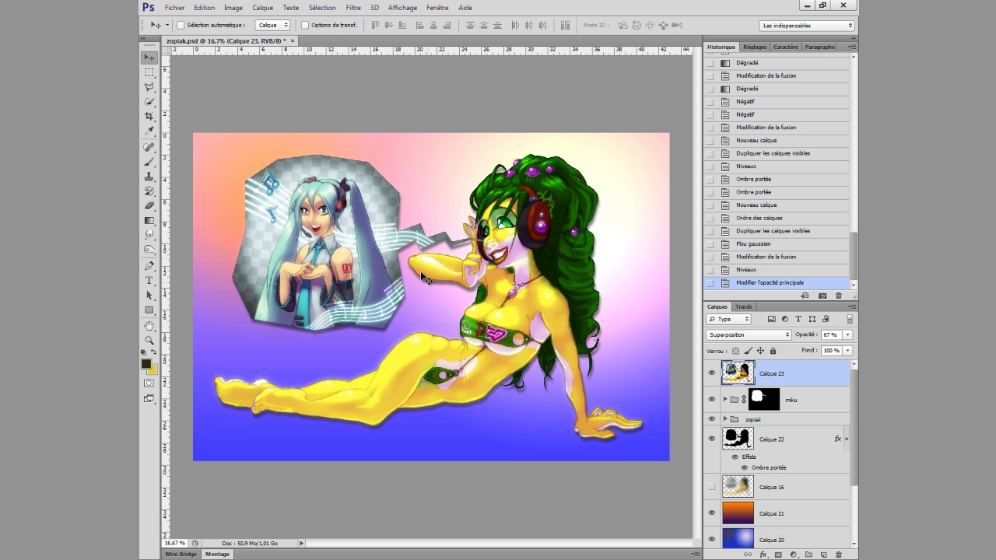